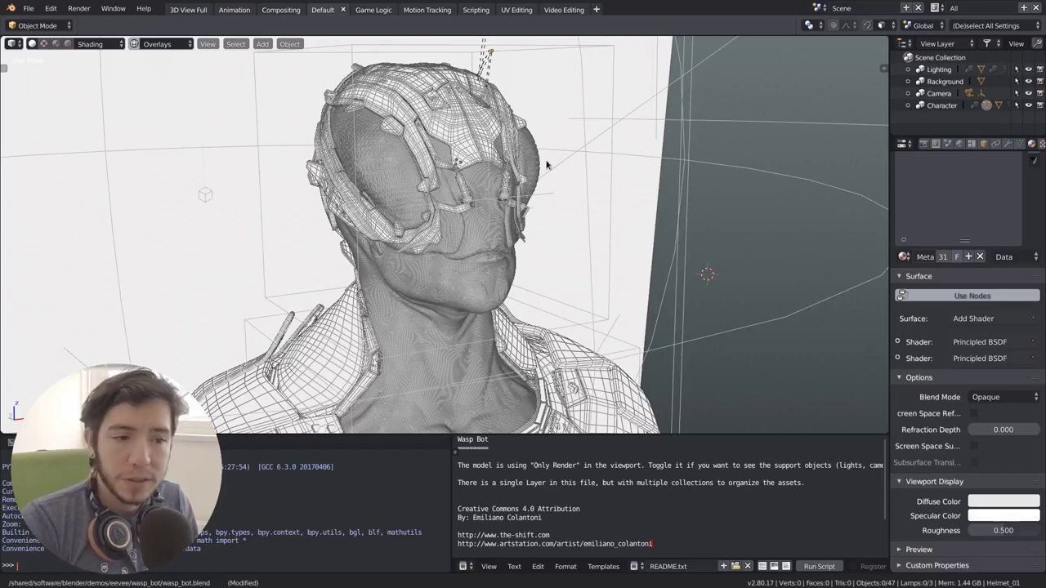
Switch viewport lighting to MatCap with the light-grey sphere and orbit around the head
left_click(100, 44)
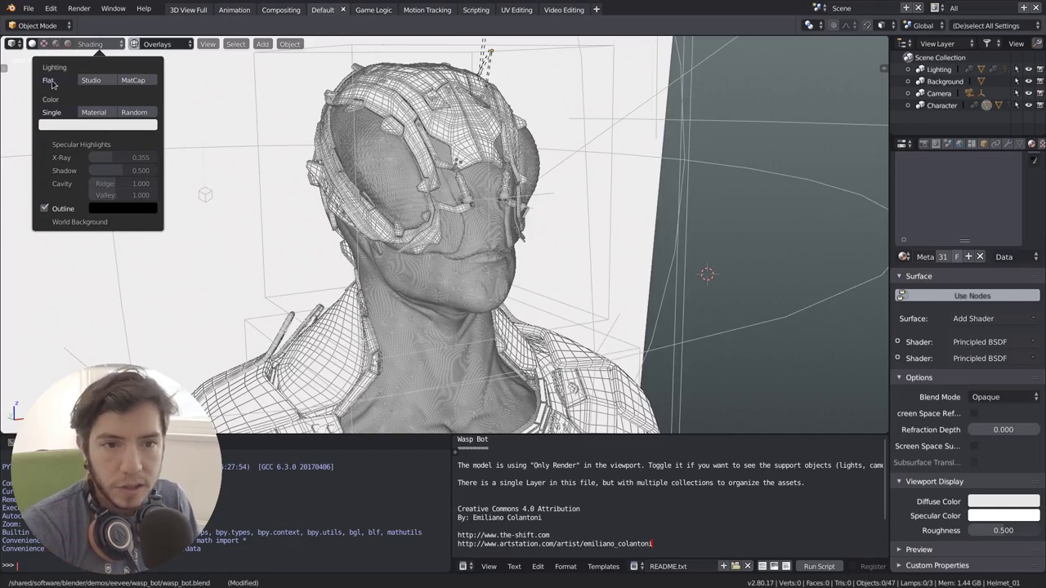
left_click(150, 81)
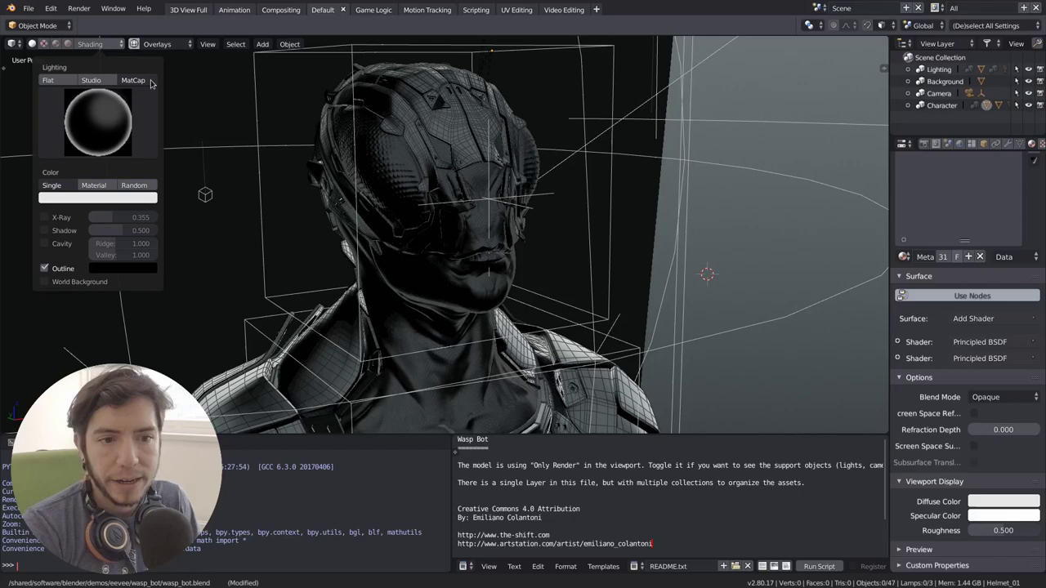
left_click(91, 148)
left_click(72, 190)
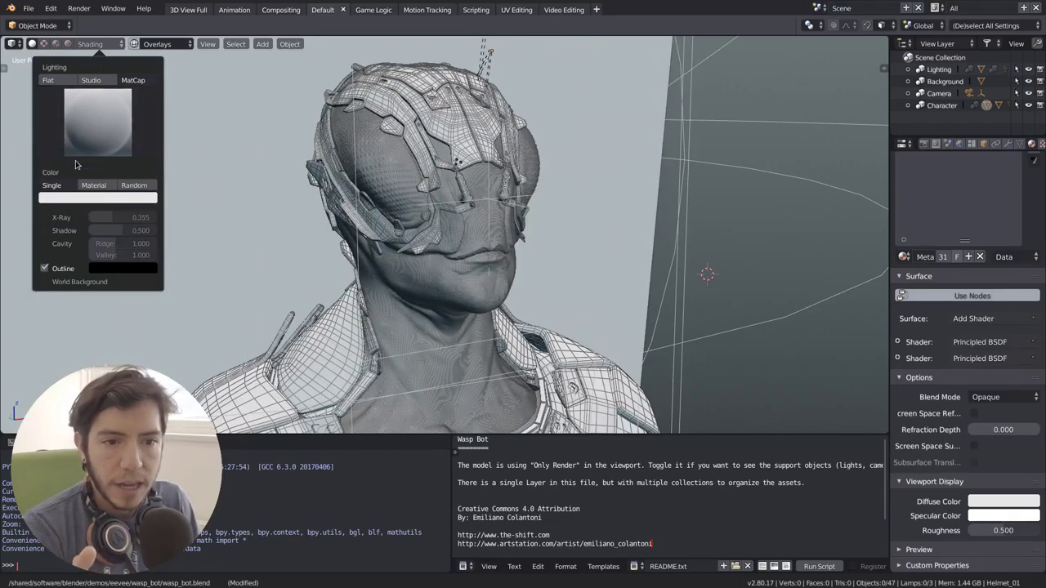
middle_click_drag(327, 188, 406, 216)
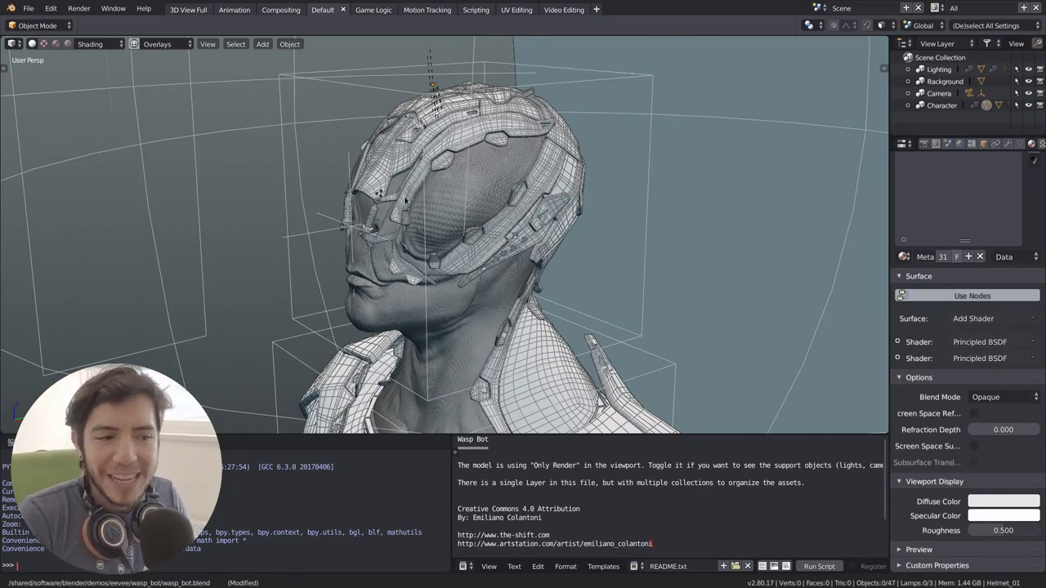
middle_click_drag(413, 201, 352, 112)
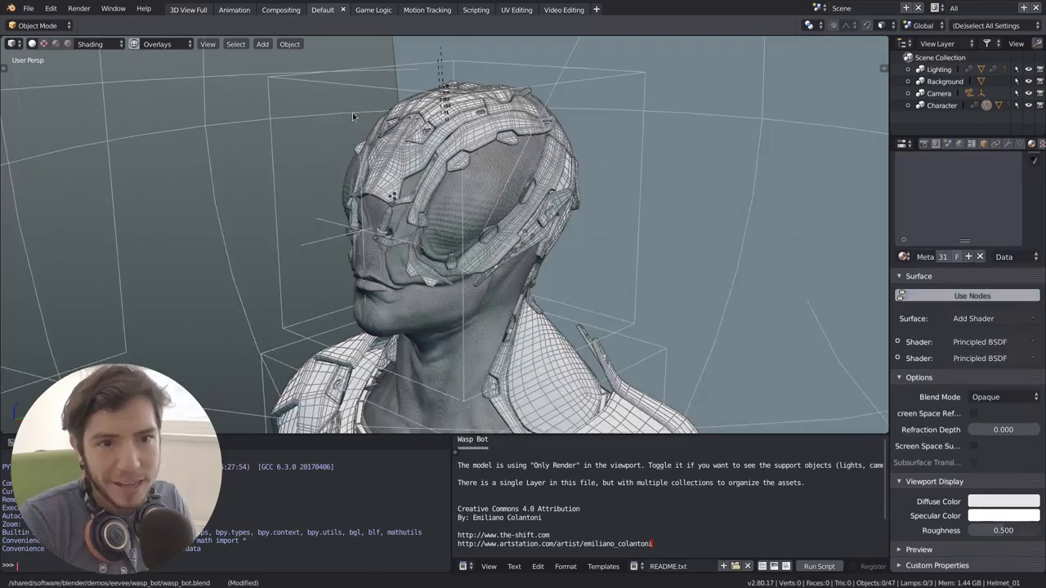
left_click(107, 44)
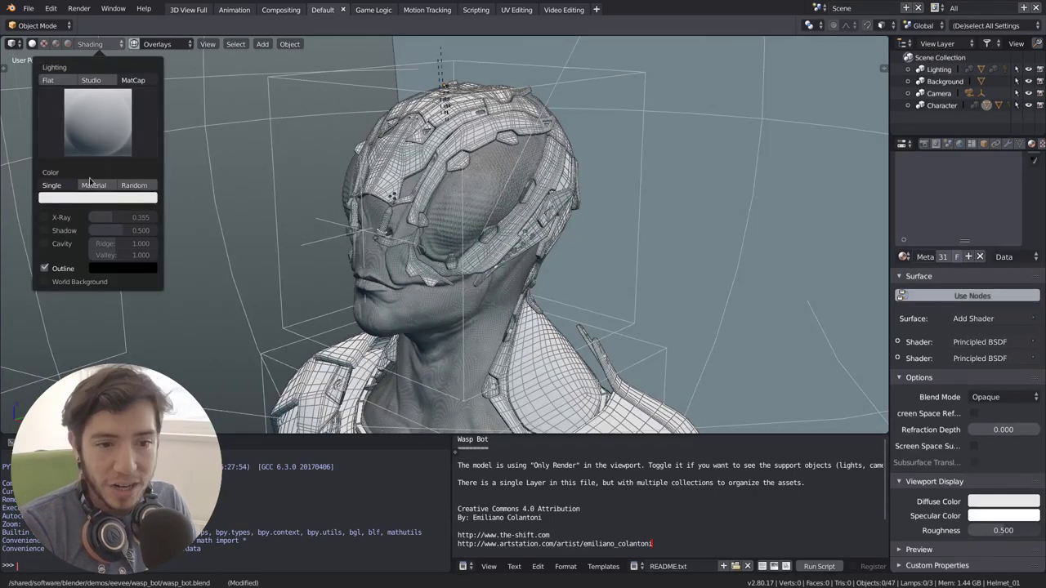
left_click(64, 219)
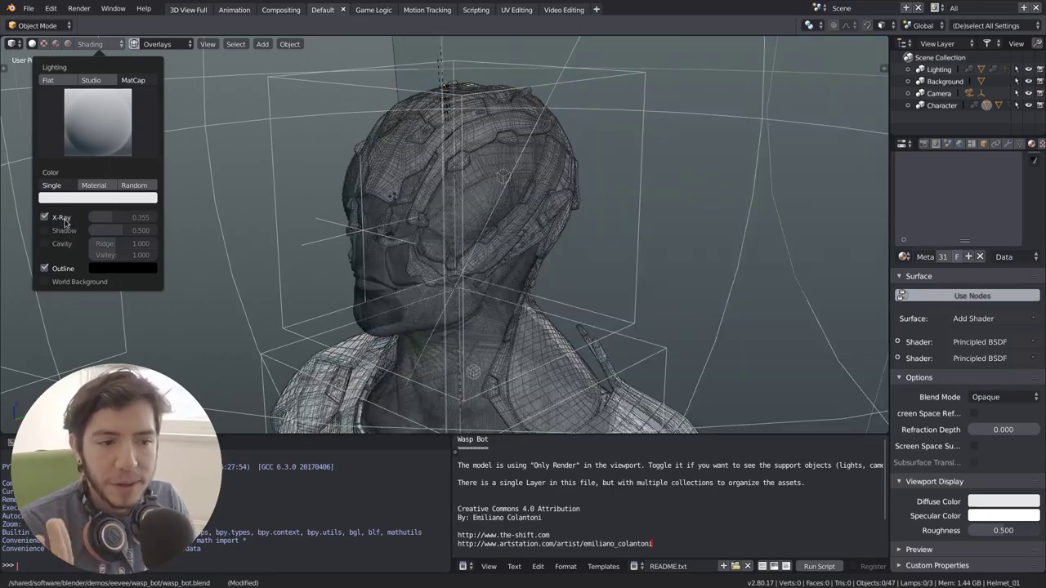
left_click(64, 219)
left_click(64, 231)
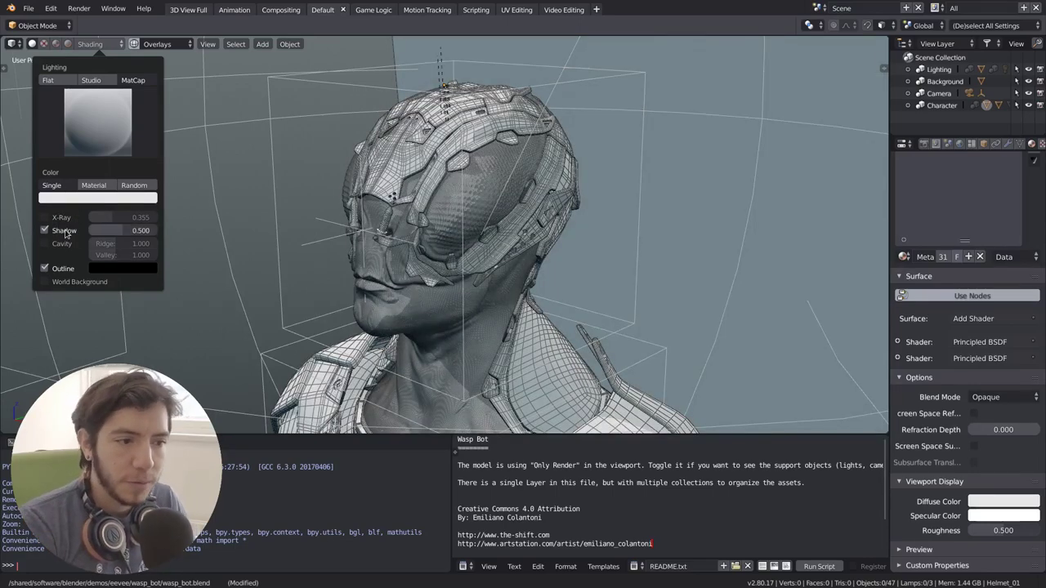
left_click(64, 232)
left_click(65, 245)
left_click(65, 247)
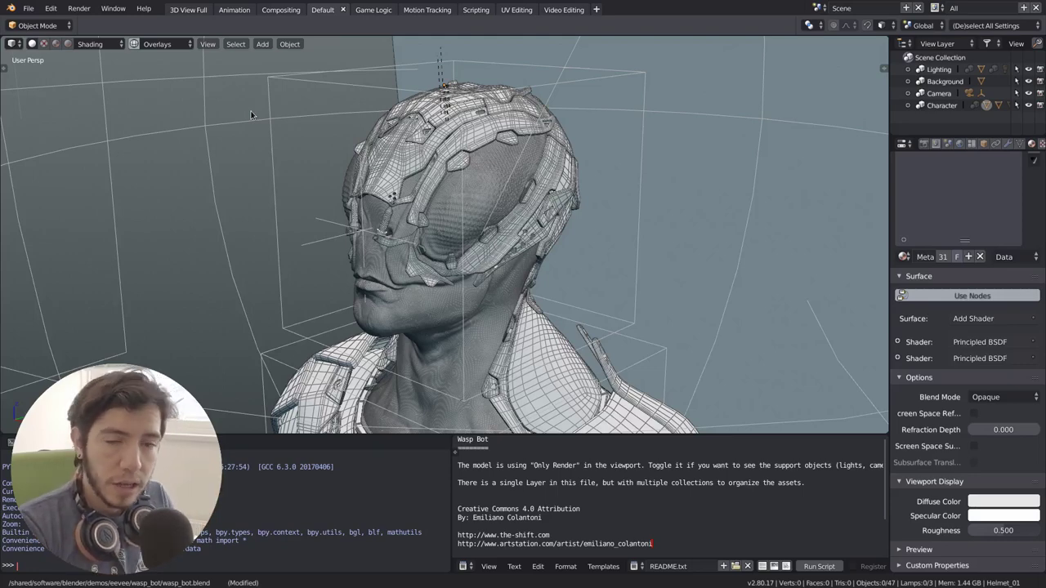
Enable cavity shading with the Ridge value lowered to 0.658
left_click(96, 44)
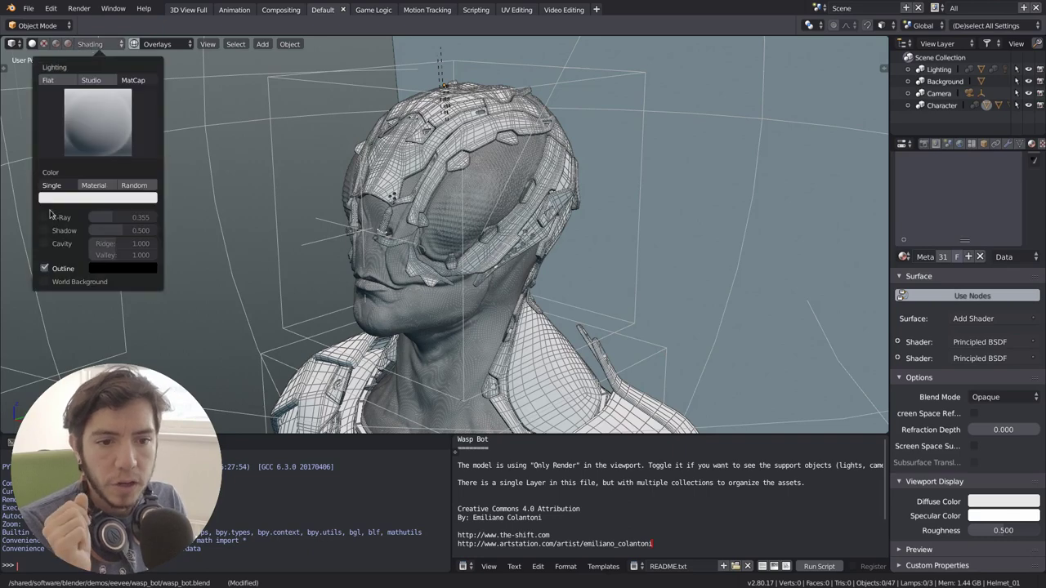
left_click(62, 245)
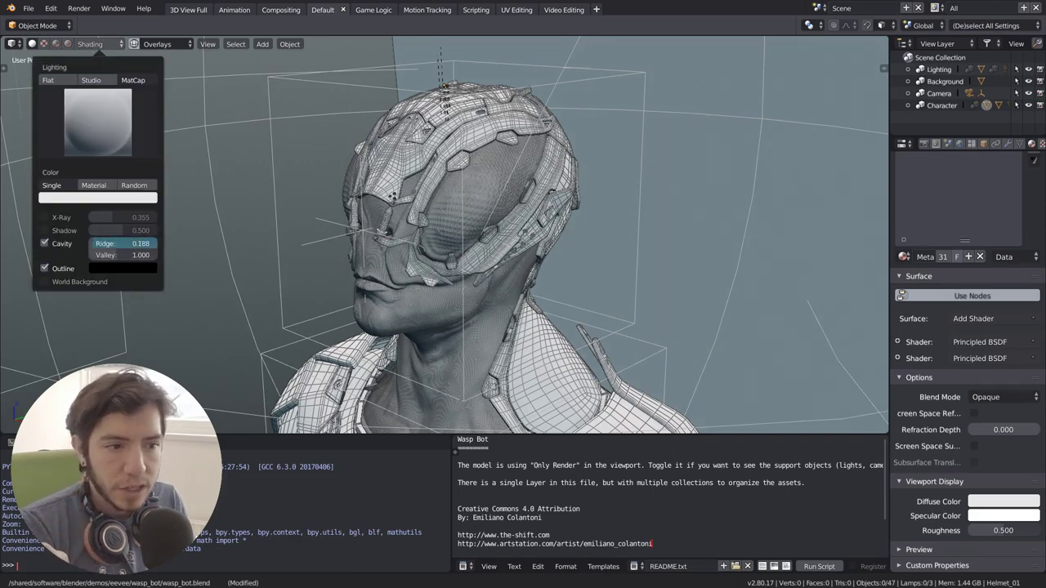
mouse_move(98, 244)
left_mouse_down()
mouse_move(135, 257)
mouse_move(123, 256)
left_mouse_up()
scroll(429, 243, "up", 5)
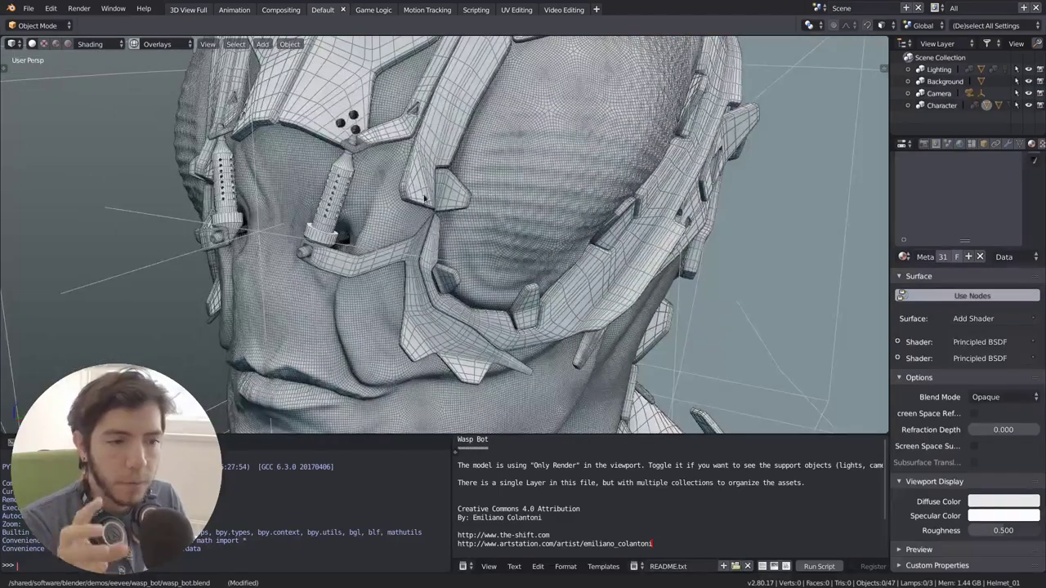
In Scene properties, collapse the panels and expand Viewport Display
left_click(948, 144)
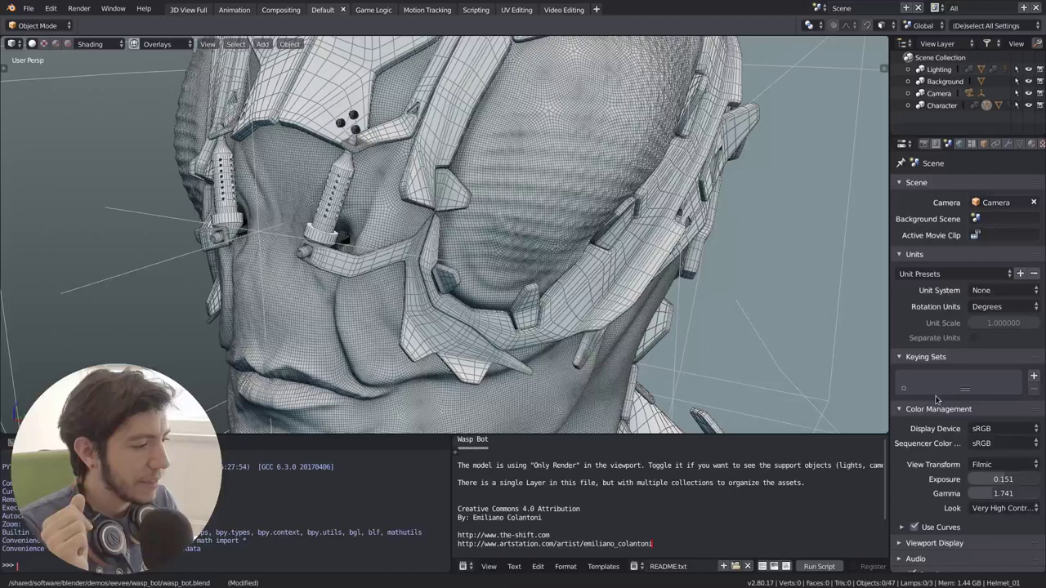
left_click(928, 257, "ctrl")
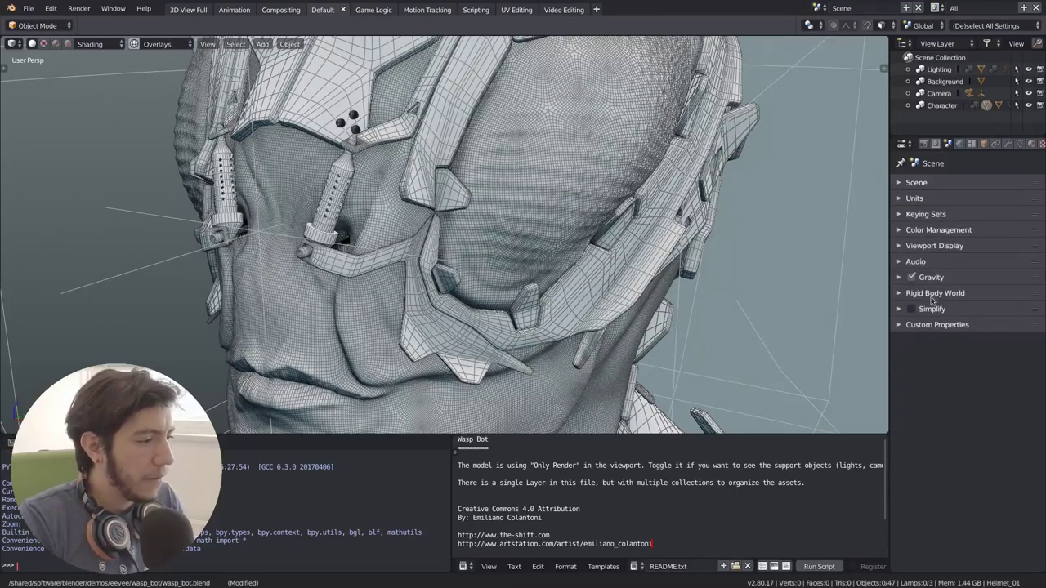
left_click(943, 249)
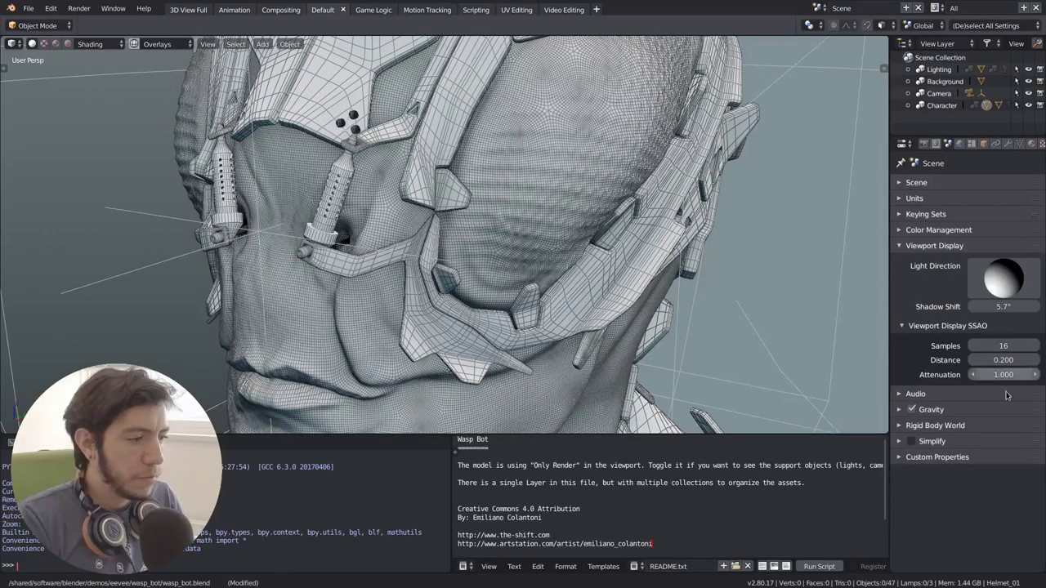
scroll(365, 208, "down", 5)
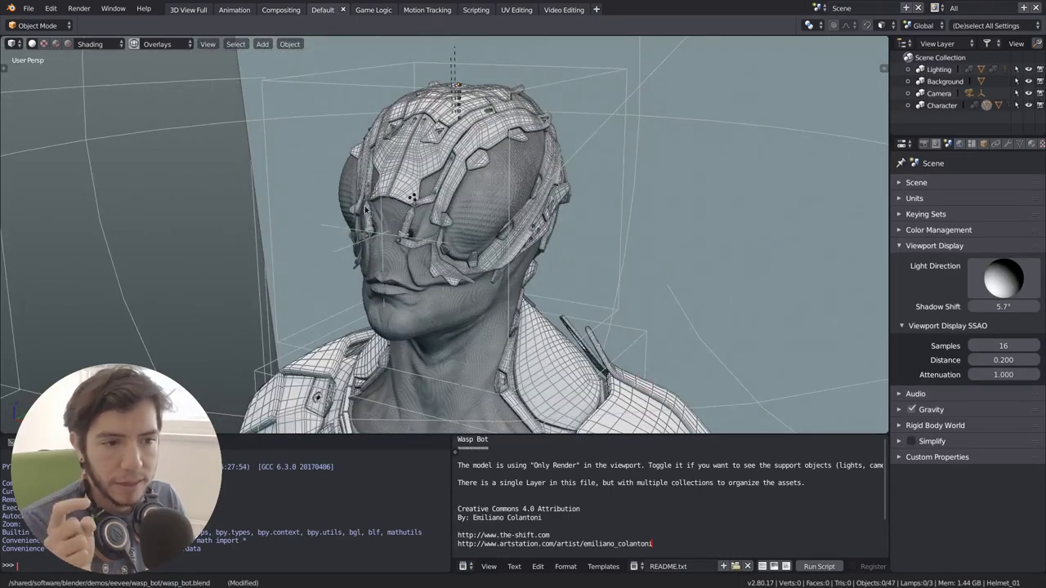
Toggle the overlays off and on, disable cavity, and reapply the top-left MatCap
left_click(133, 44)
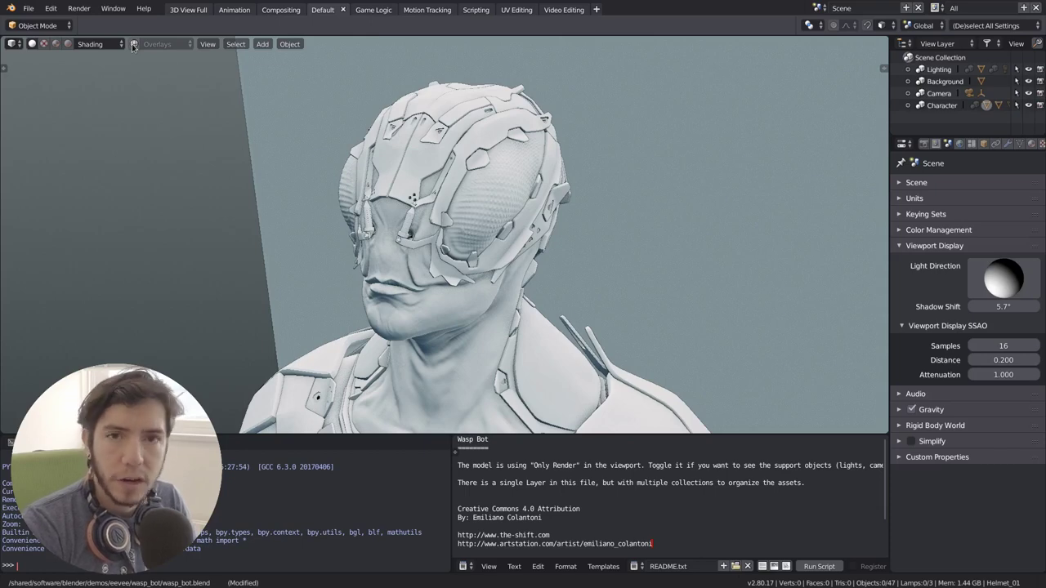
left_click(133, 44)
left_click(90, 44)
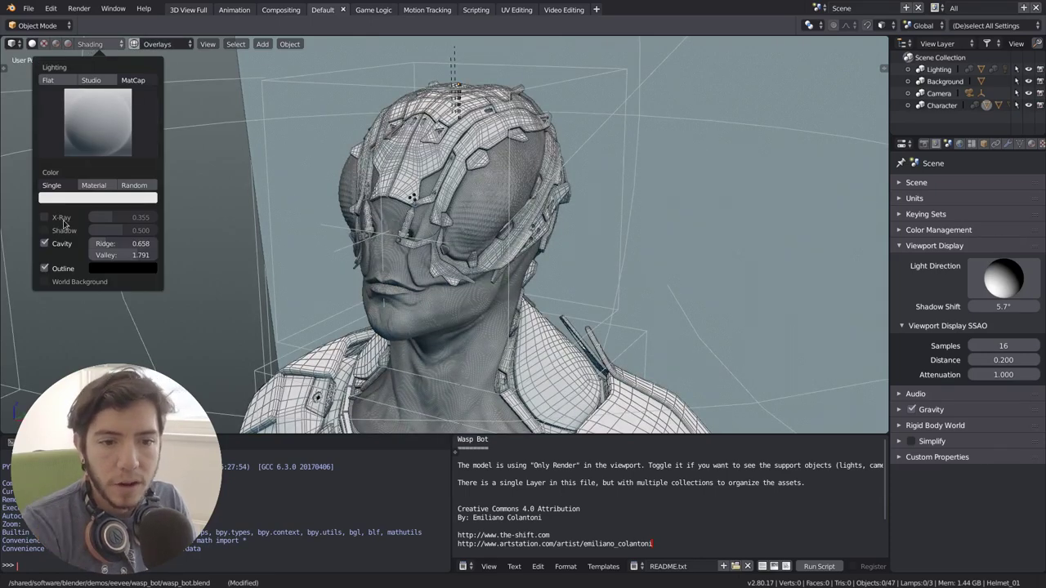
left_click(64, 245)
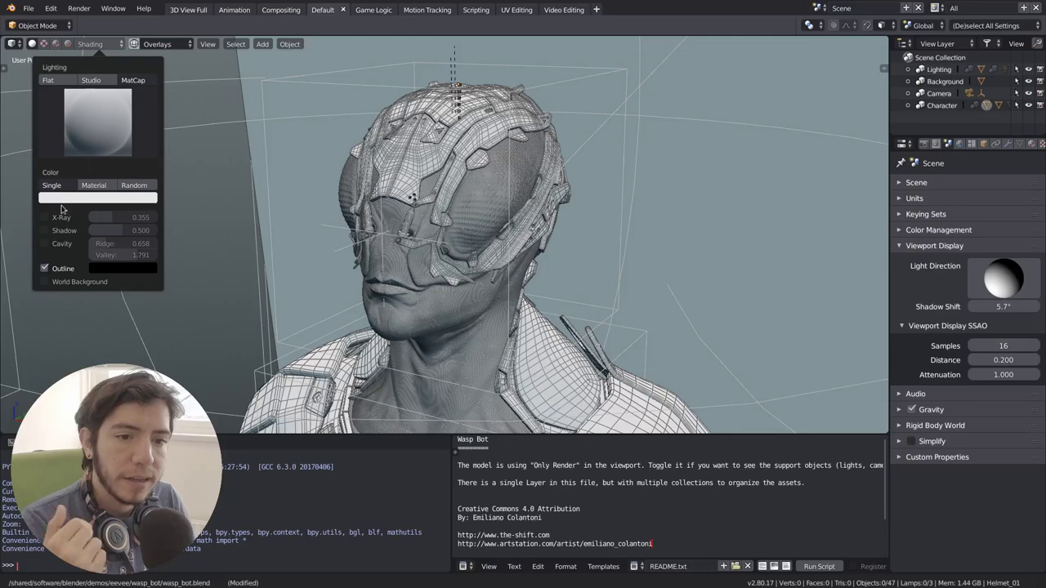
left_click(96, 141)
left_click(60, 176)
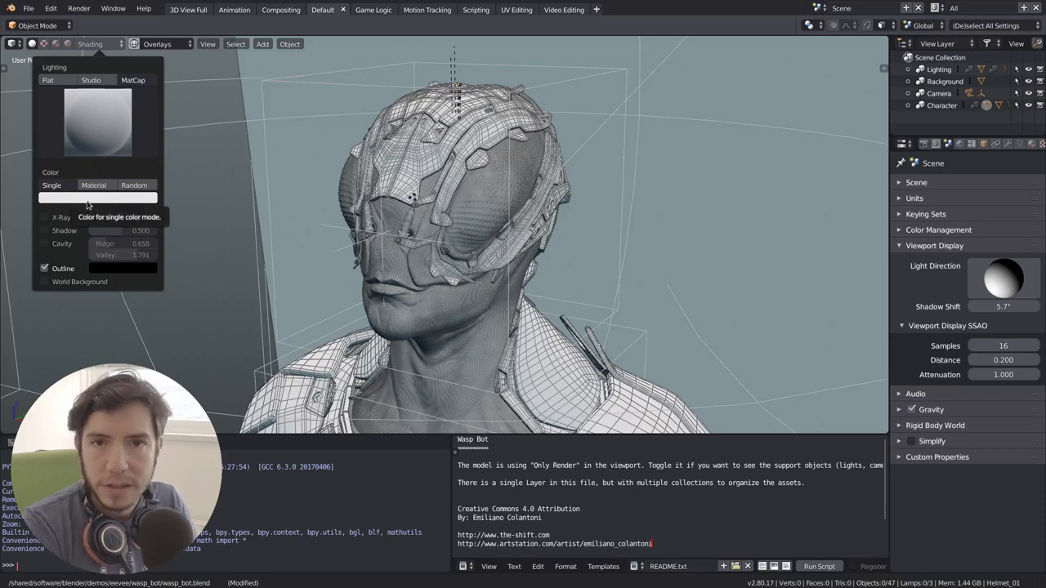
Hide the overlays and colour the objects by their material colour
left_click(133, 46)
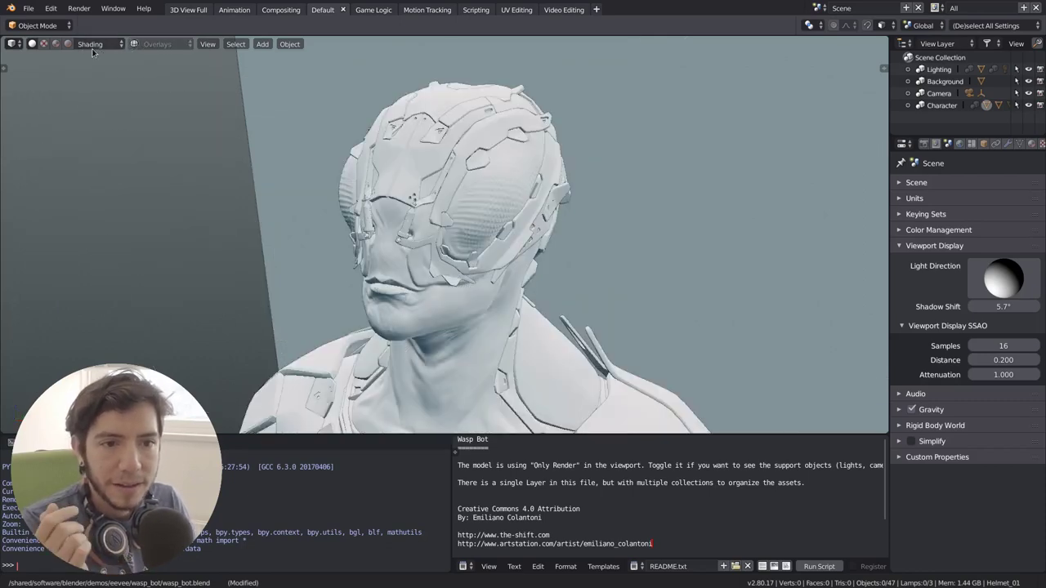
left_click(96, 43)
left_click(94, 184)
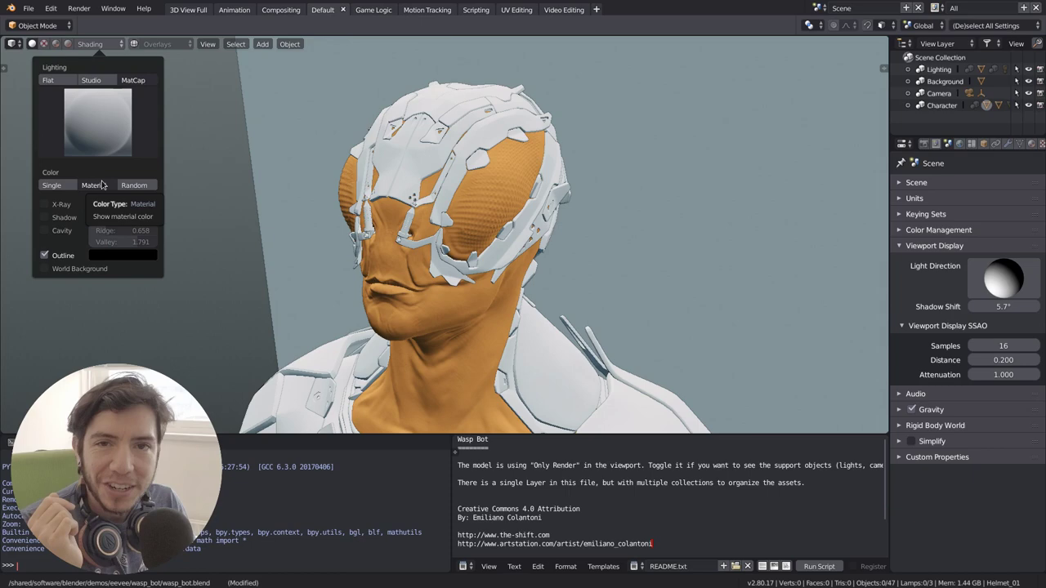
middle_click_drag(382, 248, 429, 240)
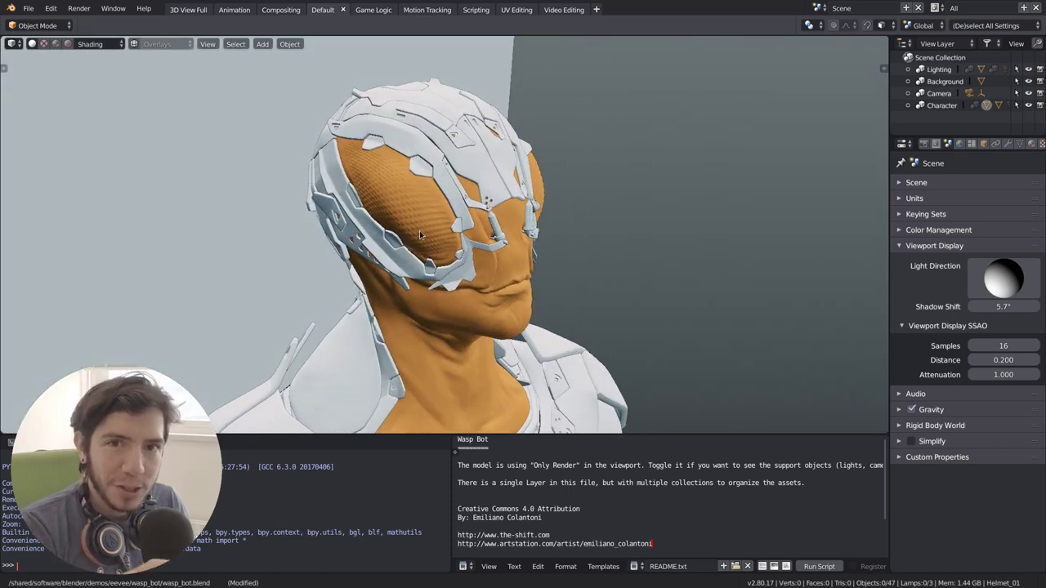
Switch object colouring to Random and orbit around the character
left_click(100, 46)
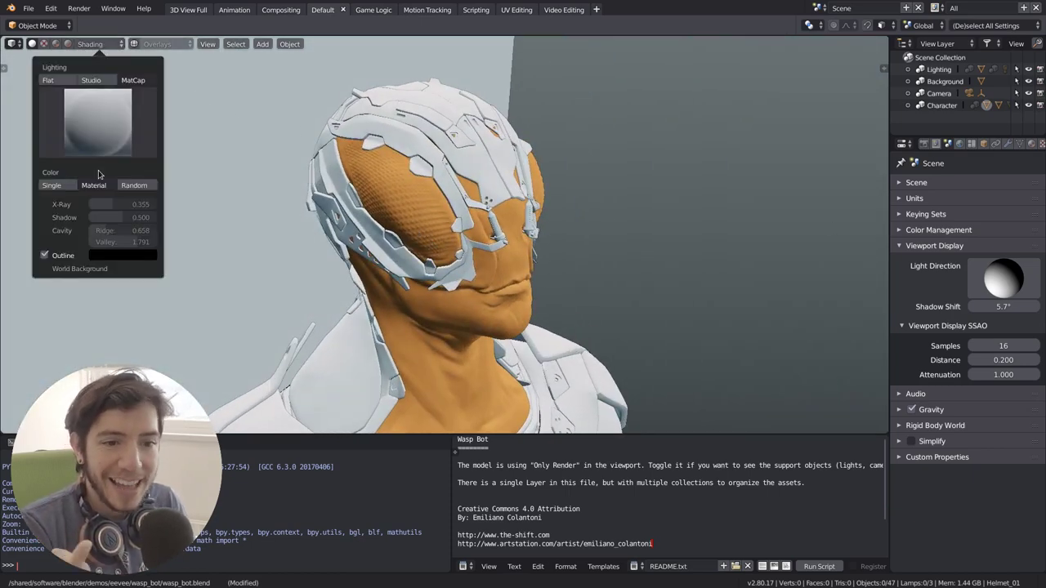
left_click(129, 185)
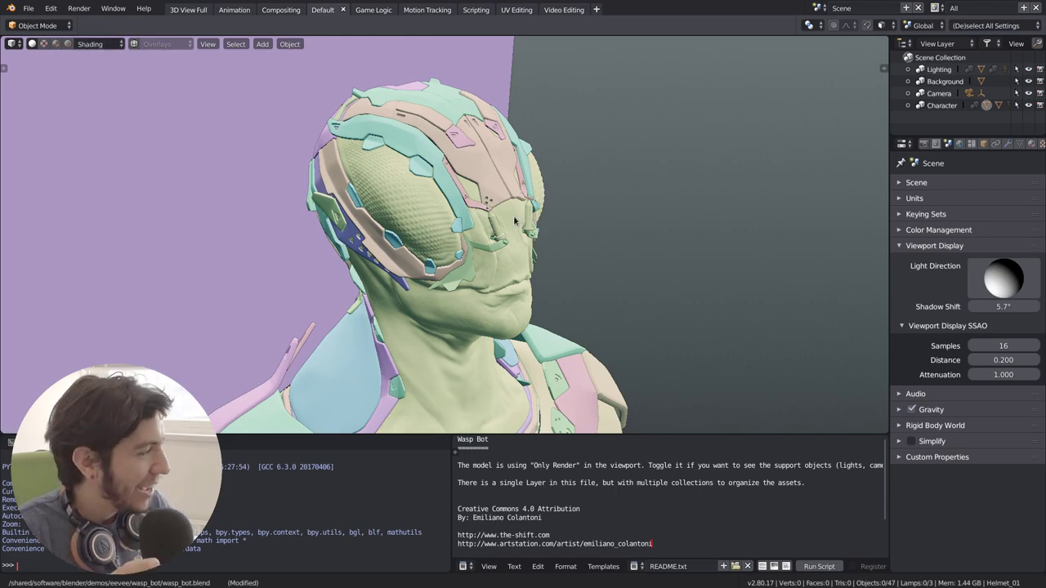
middle_click_drag(634, 268, 493, 235)
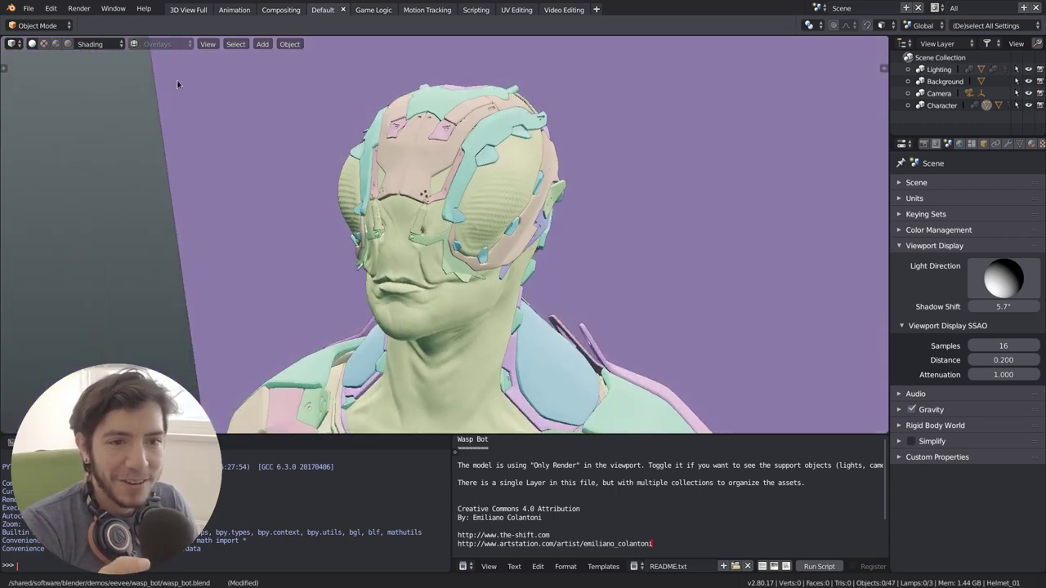
Apply the black rim-lit MatCap to the viewport
left_click(114, 44)
left_click(91, 128)
left_click(126, 258)
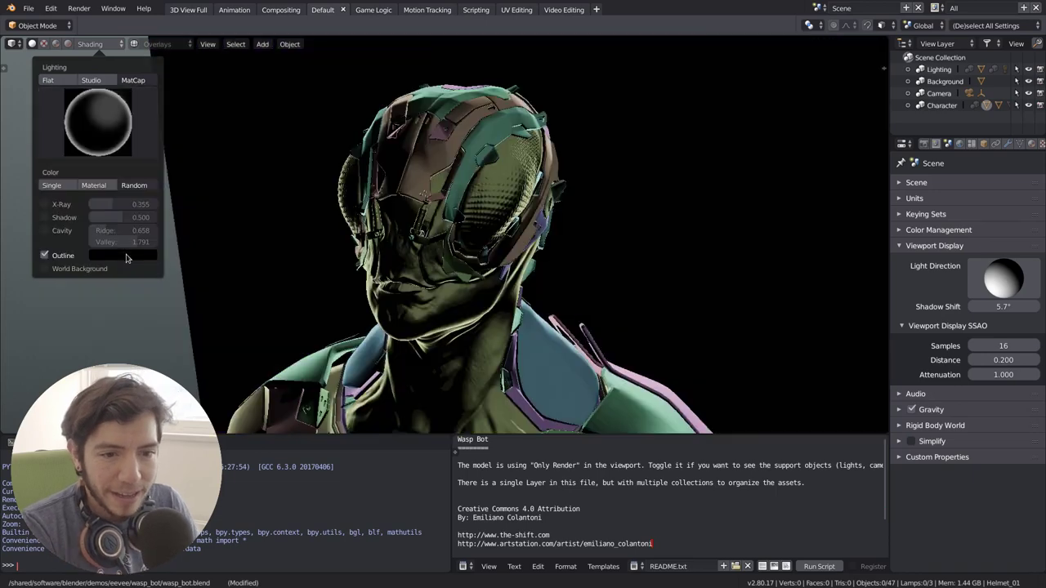
View the head straight from the front with numpad 1 and zoom in
key("KP_1")
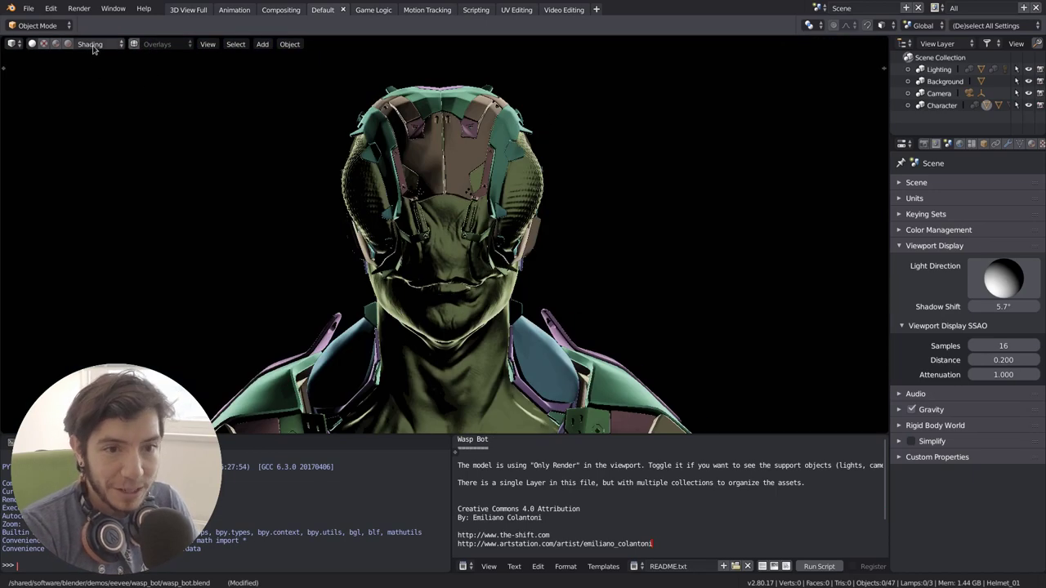
left_click(103, 44)
left_click(88, 146)
middle_click_drag(617, 235, 605, 233)
key("KP_1")
scroll(494, 237, "up", 4)
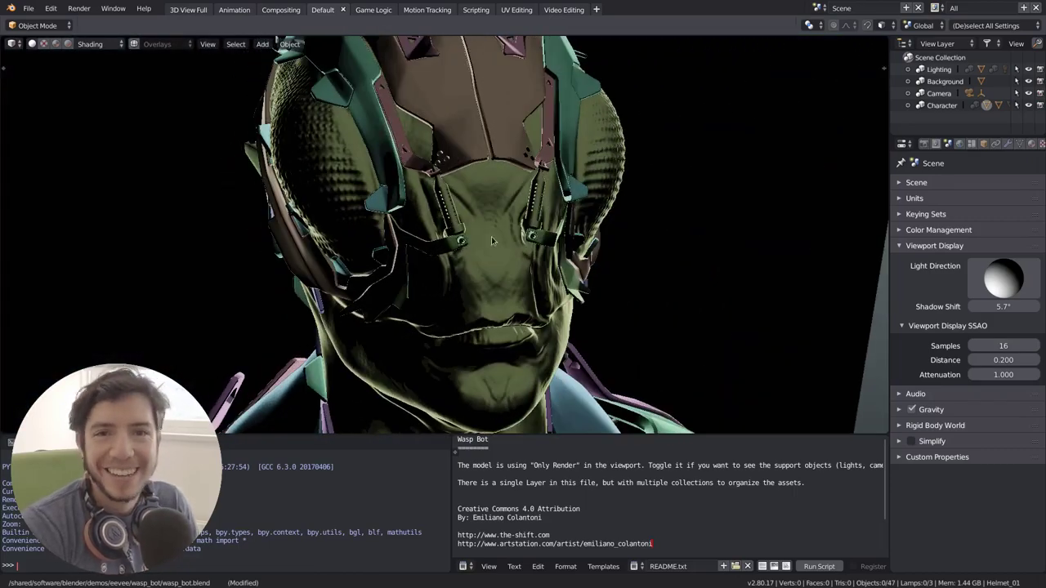
Compare Single and Material colour, leaving colour on Single
left_click(102, 45)
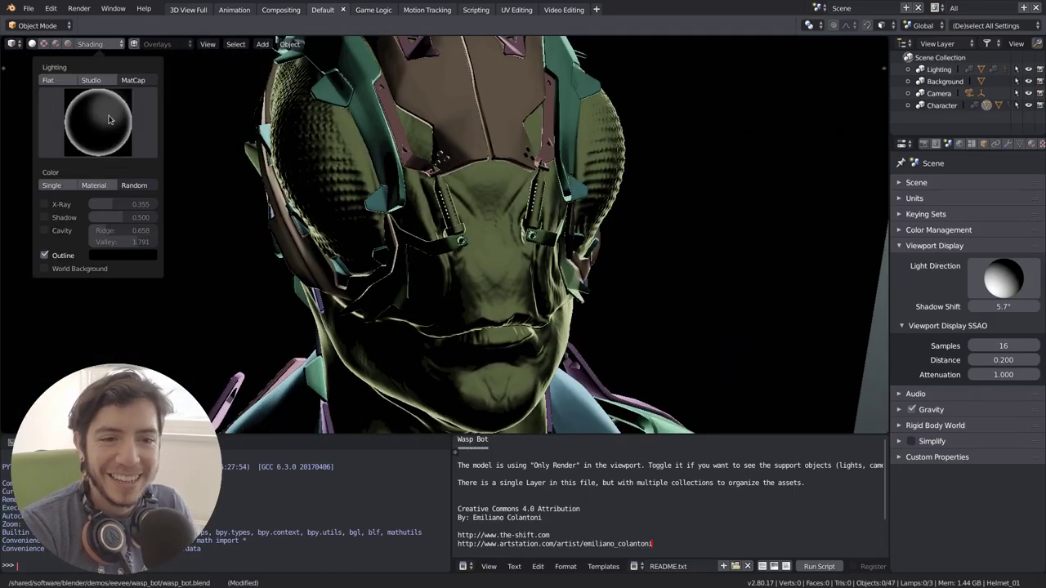
left_click(56, 185)
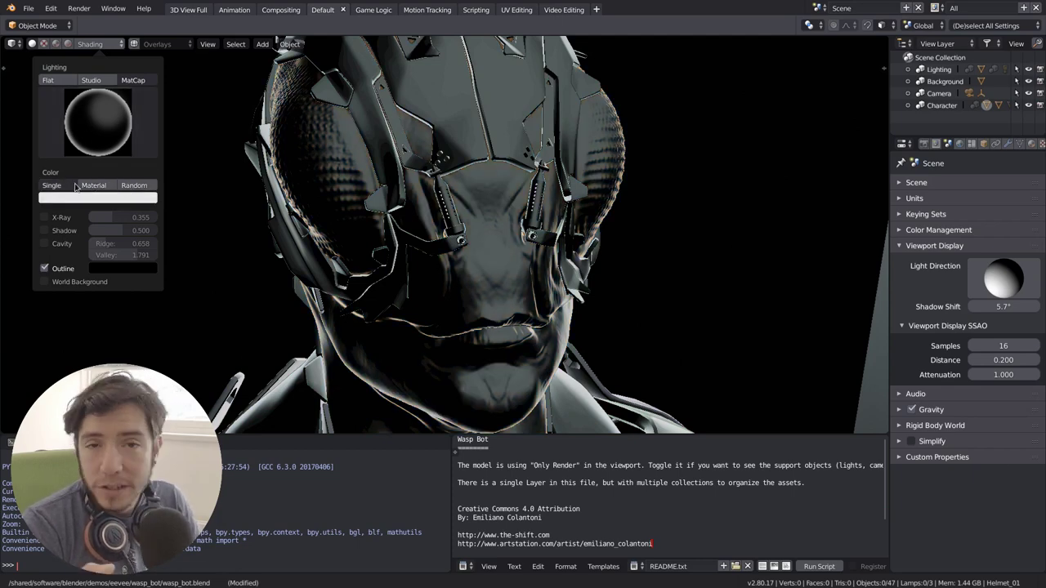
left_click(90, 187)
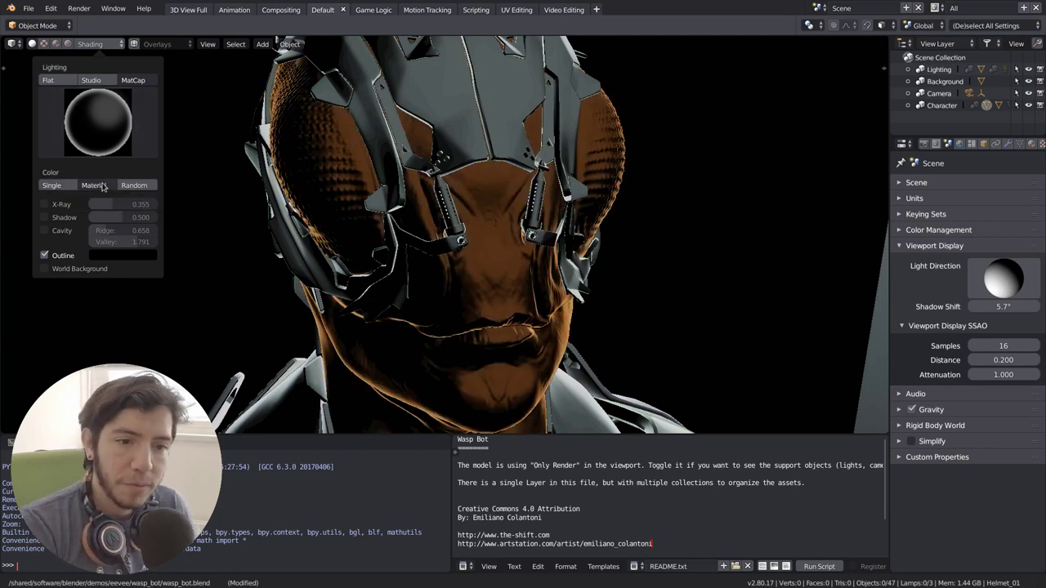
left_click(79, 186)
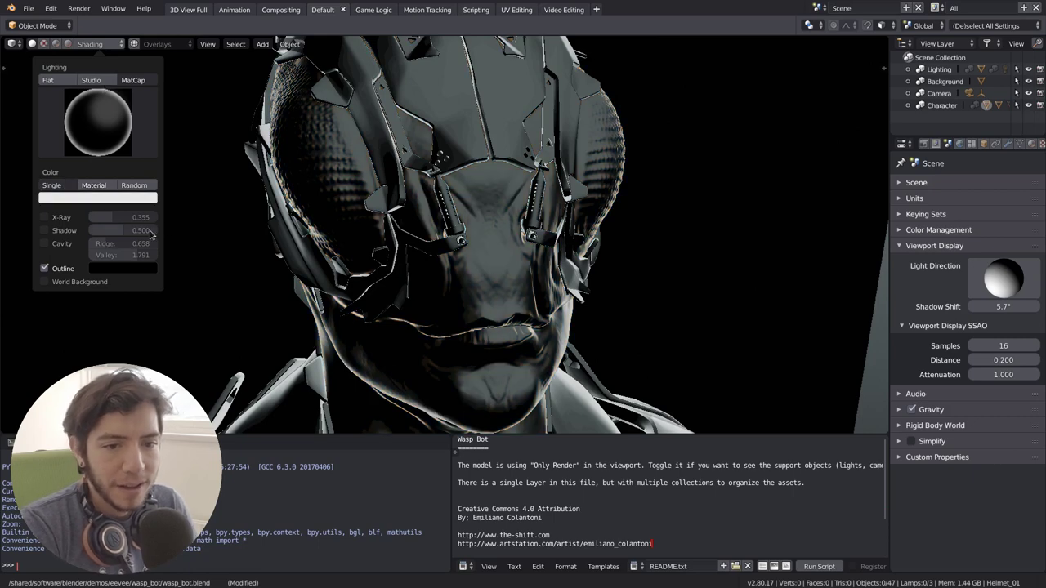
Orbit to a frontal bust, then try Flat and Studio lighting presets
scroll(553, 245, "down", 5)
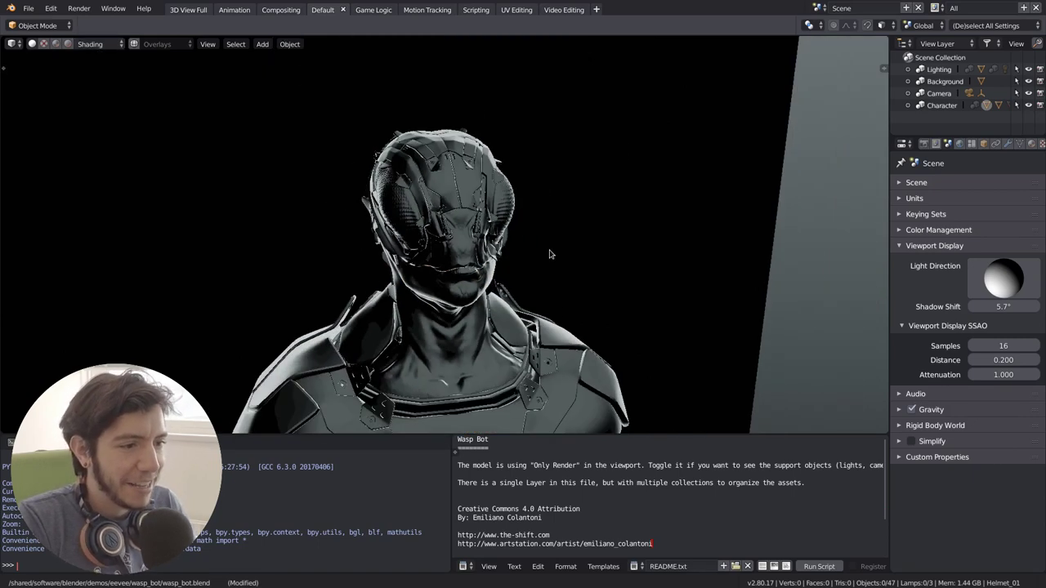
middle_click_drag(552, 254, 482, 303)
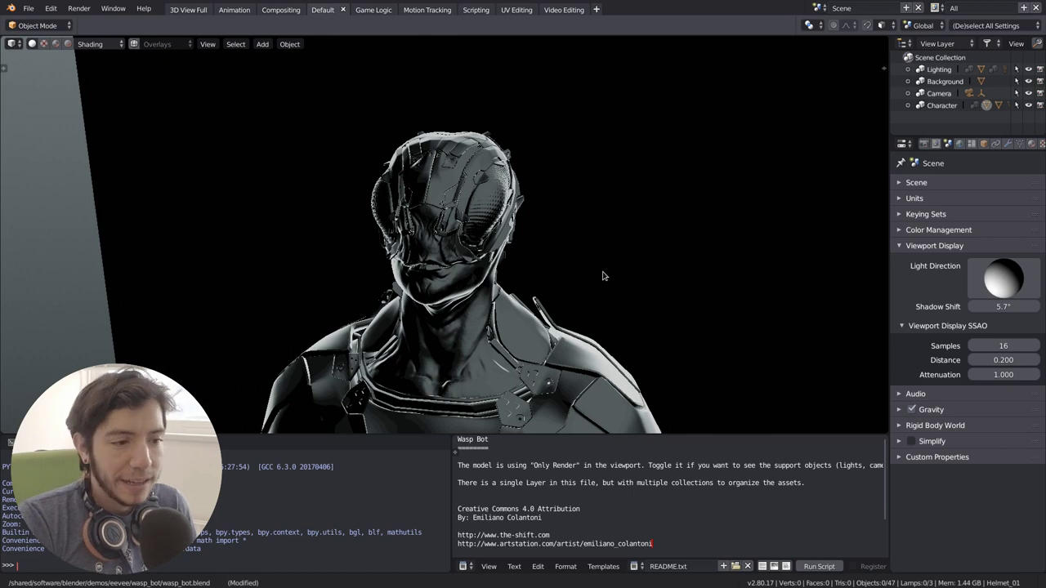
left_click(121, 46)
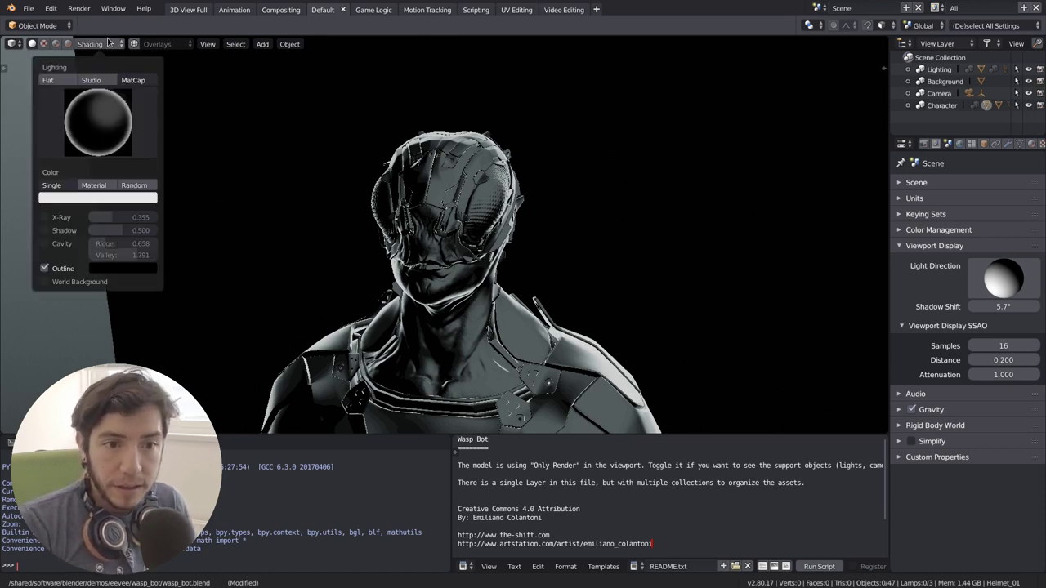
left_click(57, 81)
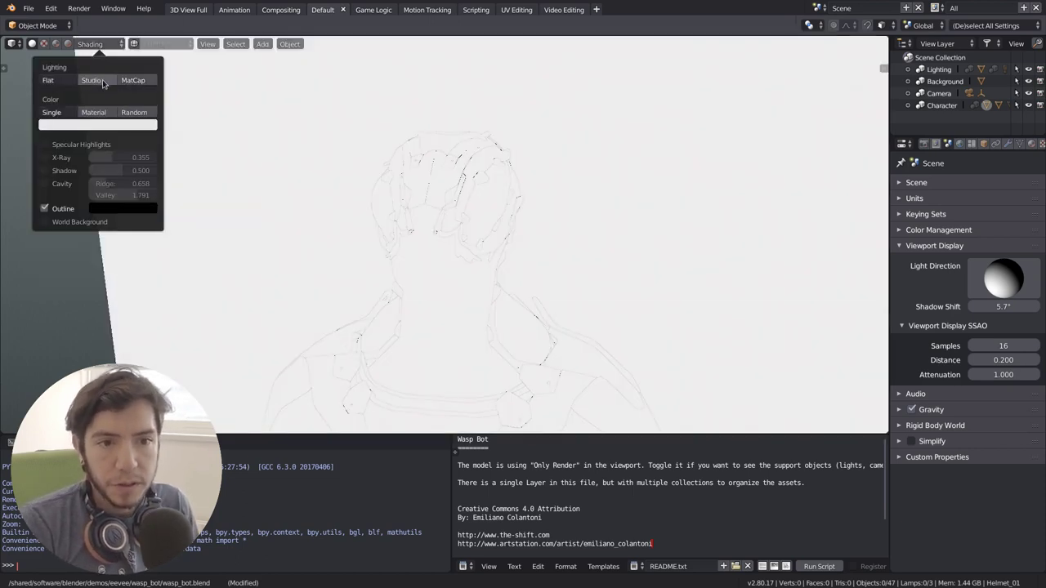
left_click(102, 81)
left_click(99, 109)
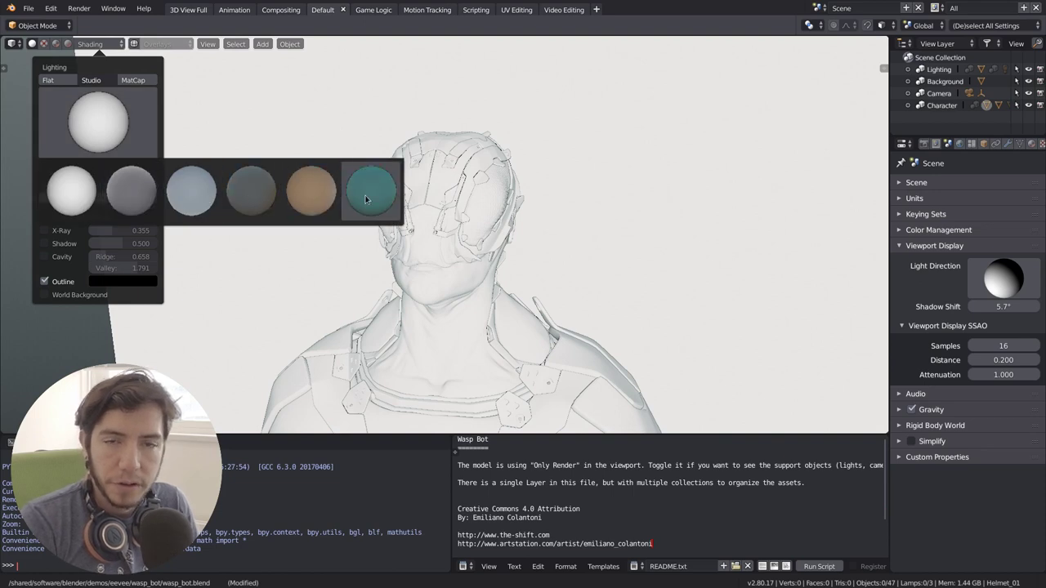
Switch to Rendered shading lit by a chosen HDRI environment
left_click(55, 44)
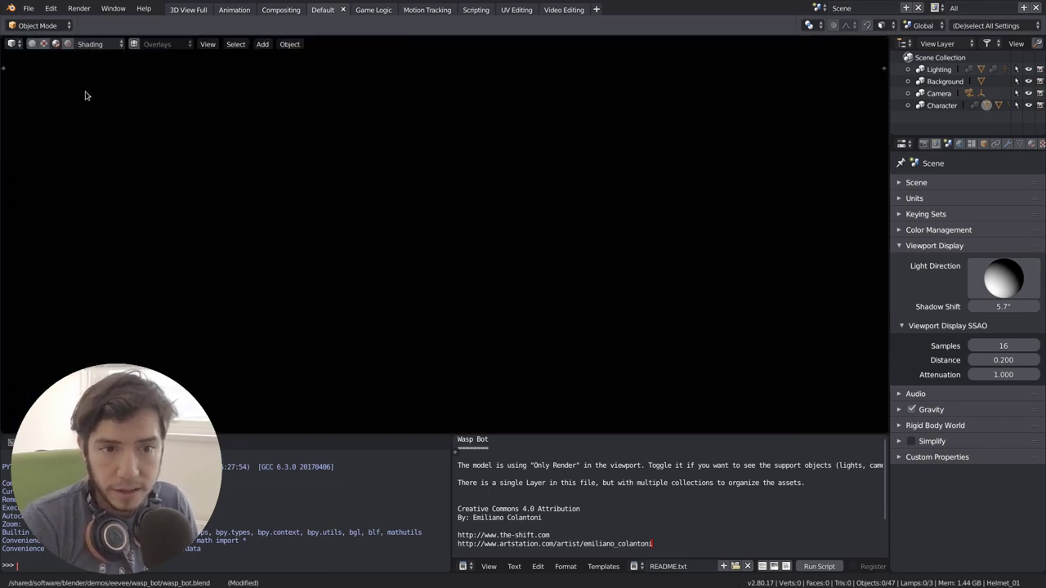
left_click(93, 44)
left_click(99, 108)
left_click(129, 176)
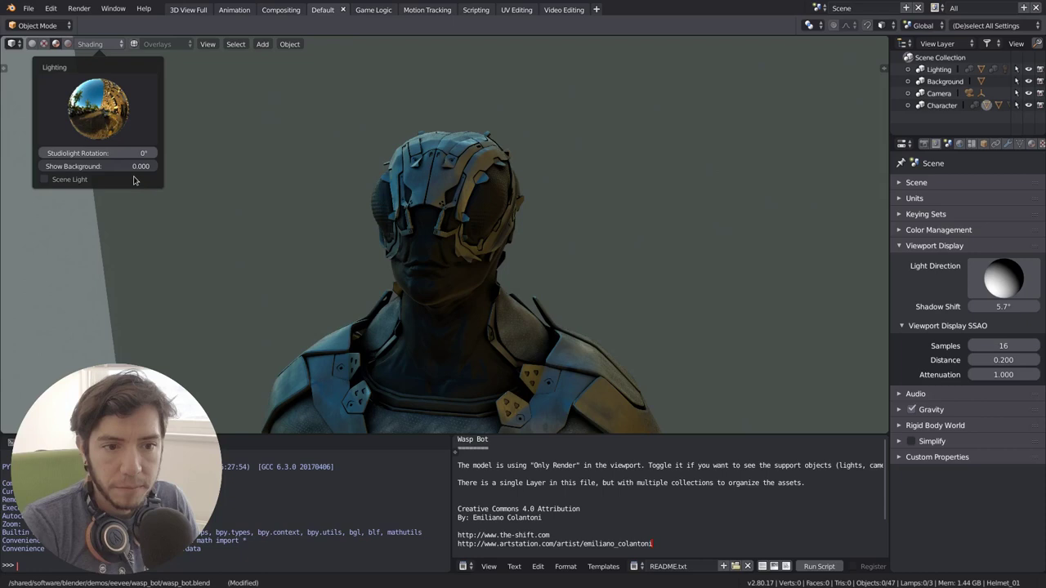
Return to Solid shading with MatCap lighting and show the window overview
left_click(32, 45)
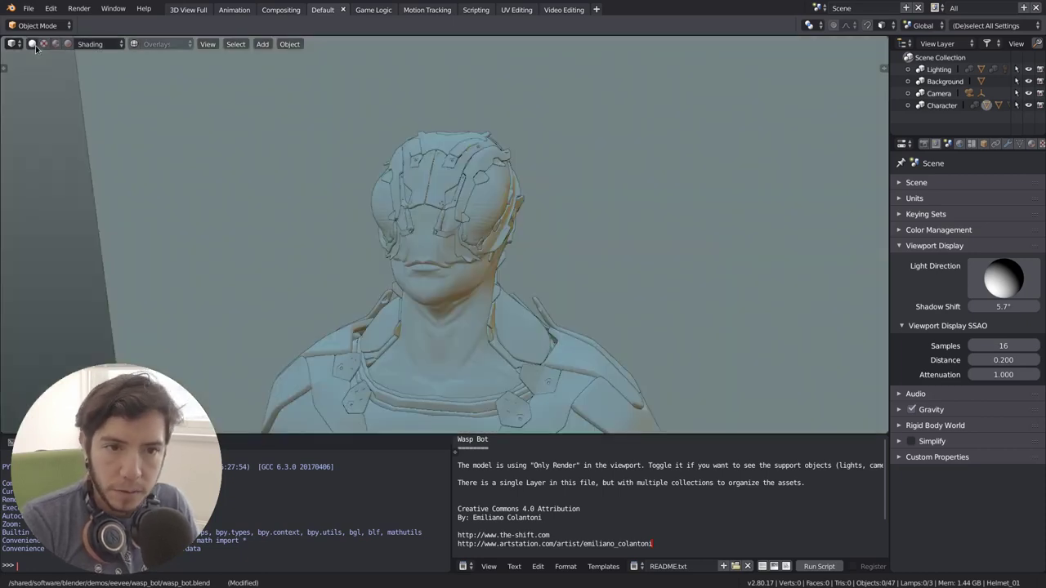
left_click(97, 44)
left_click(132, 81)
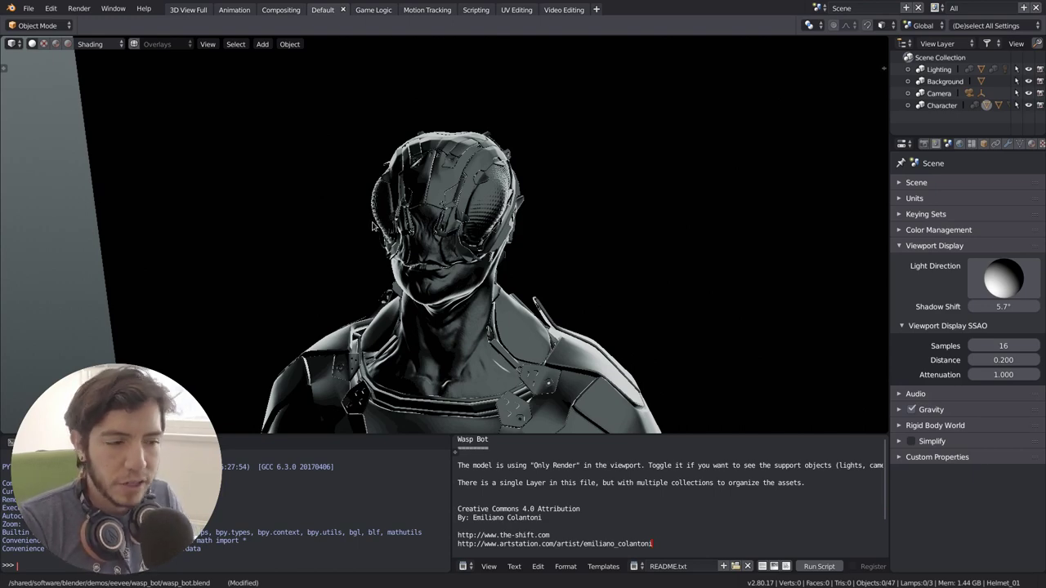
middle_click_drag(375, 208, 445, 217)
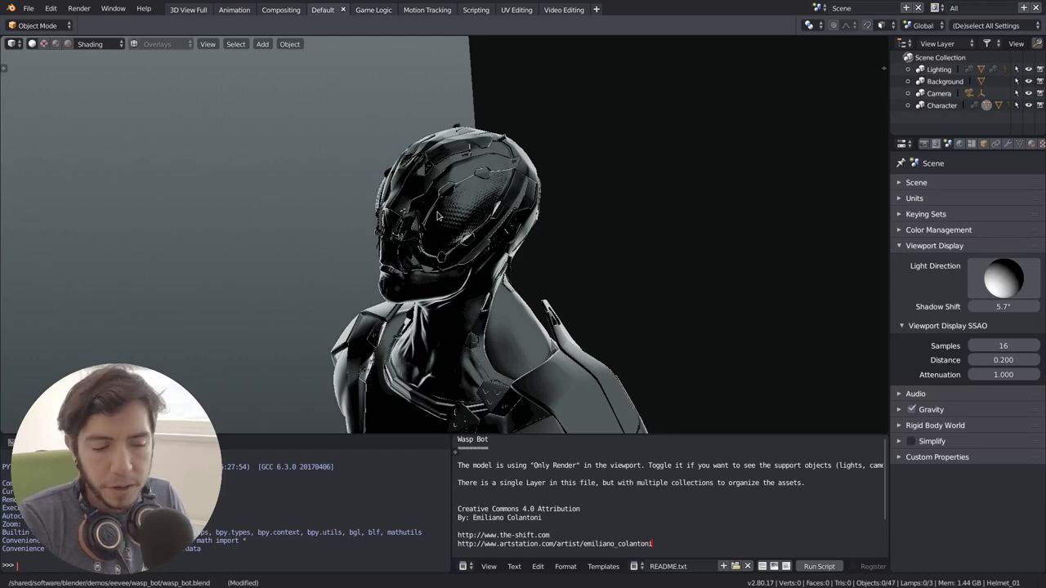
key("super")
left_click(583, 199)
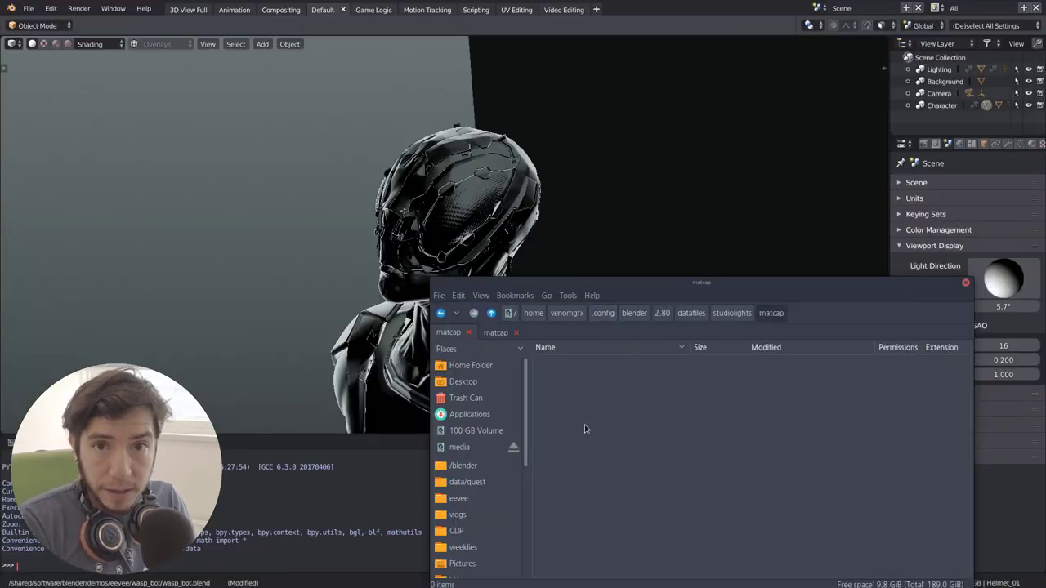
left_click(662, 313)
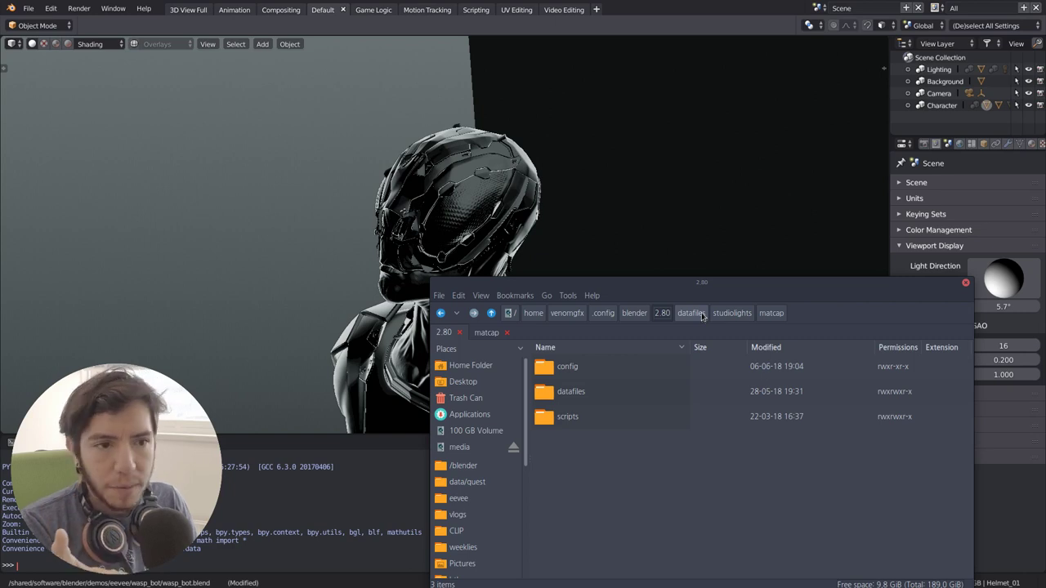
left_click(692, 314)
left_click(732, 314)
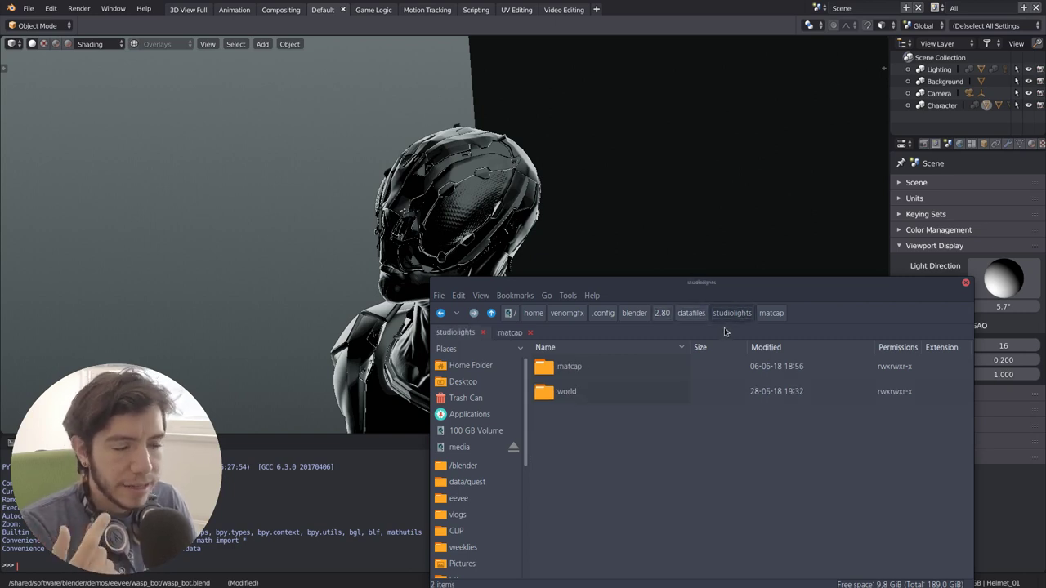
double_click(594, 398)
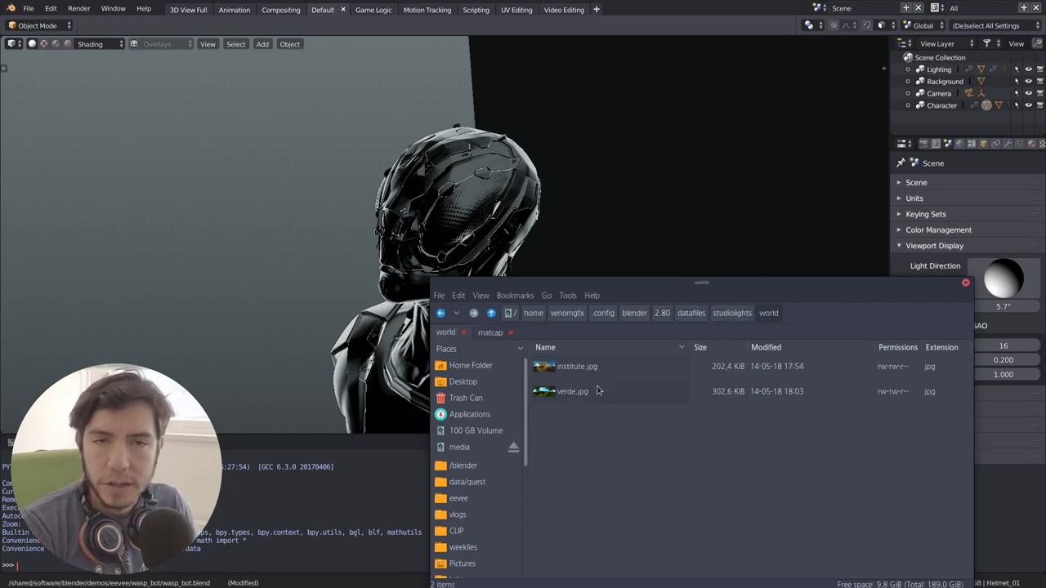
left_click(731, 314)
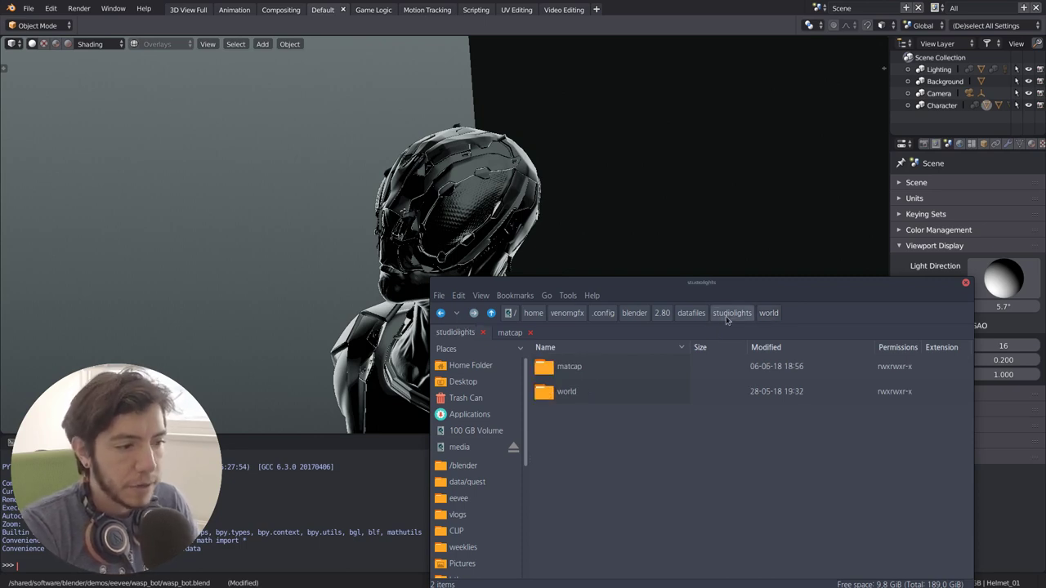
left_click(600, 367)
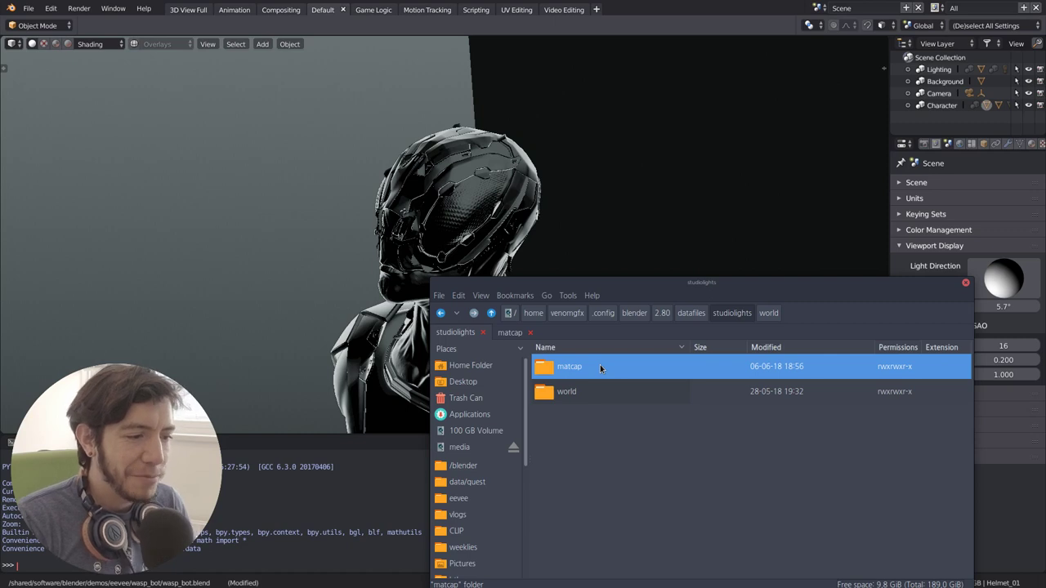
key("F2")
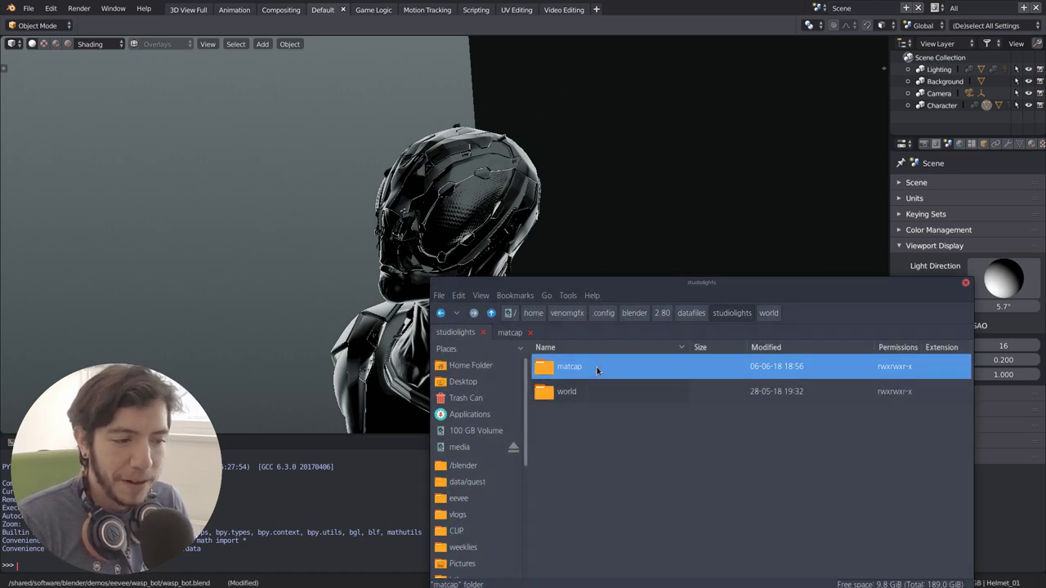
double_click(596, 368)
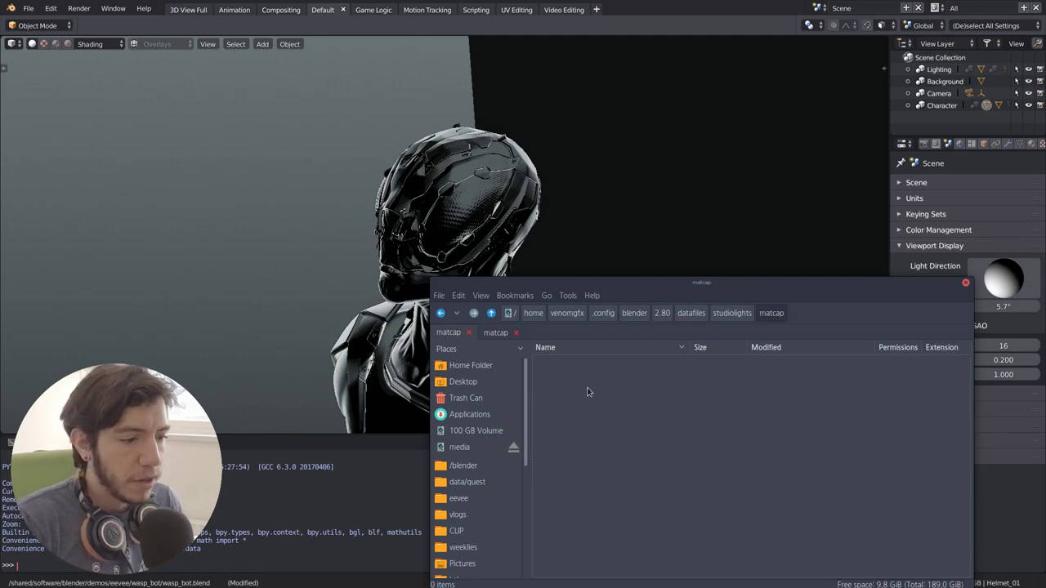
key("super")
In Chrome, browse the Matcap Generator page and display the generator3.jpg matcap image
left_click(386, 214)
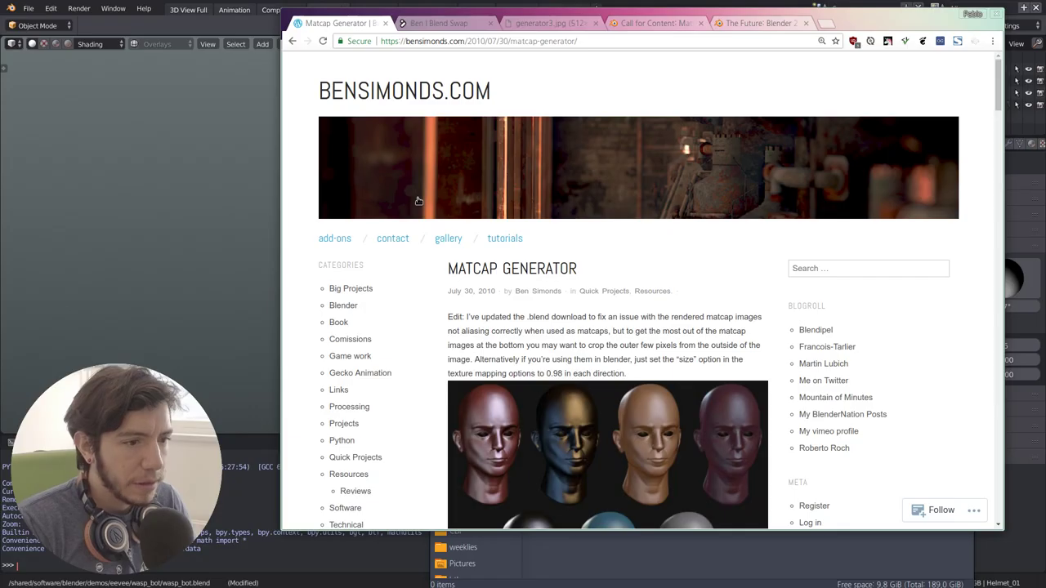
scroll(455, 220, "down", 2)
scroll(456, 140, "up", 2)
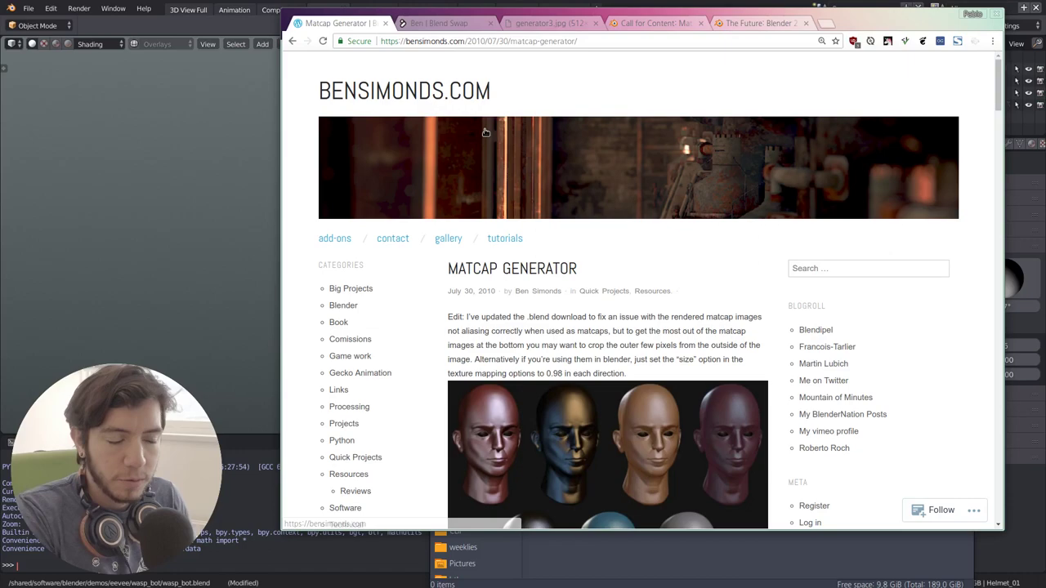
scroll(540, 228, "down", 6)
scroll(540, 228, "down", 3)
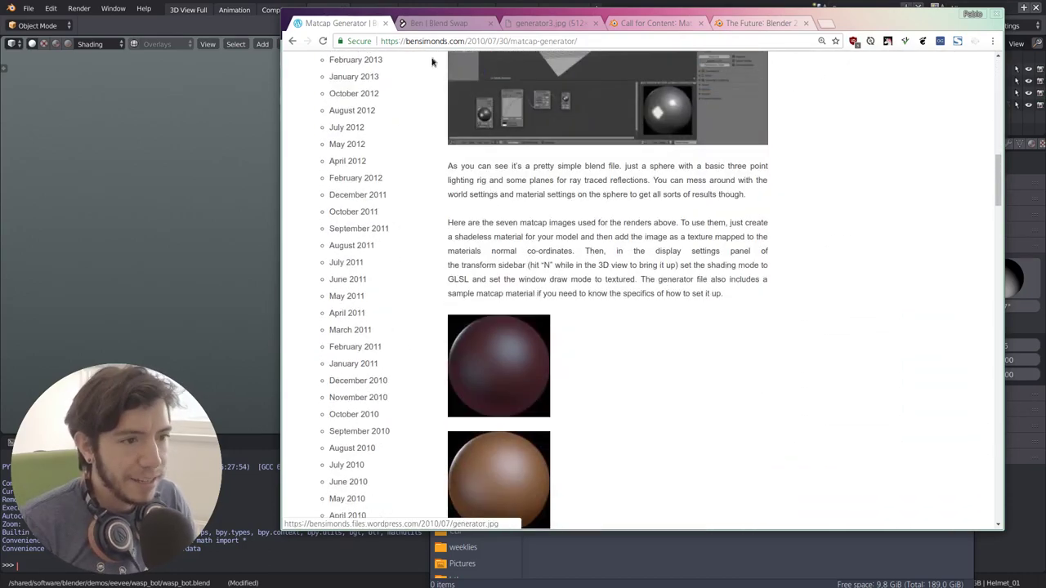
key("ctrl+Tab")
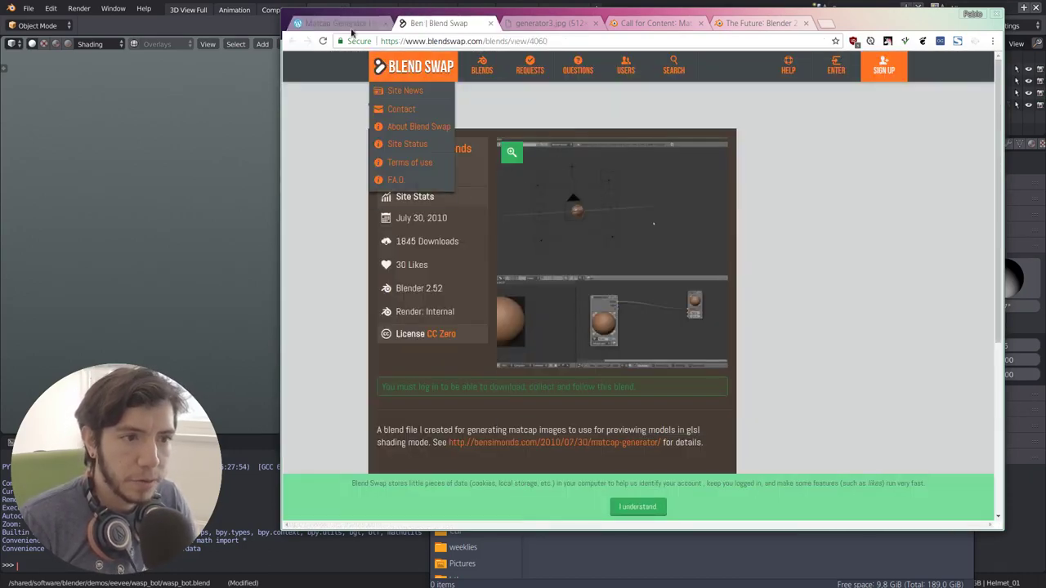
left_click(335, 23)
scroll(663, 219, "down", 4)
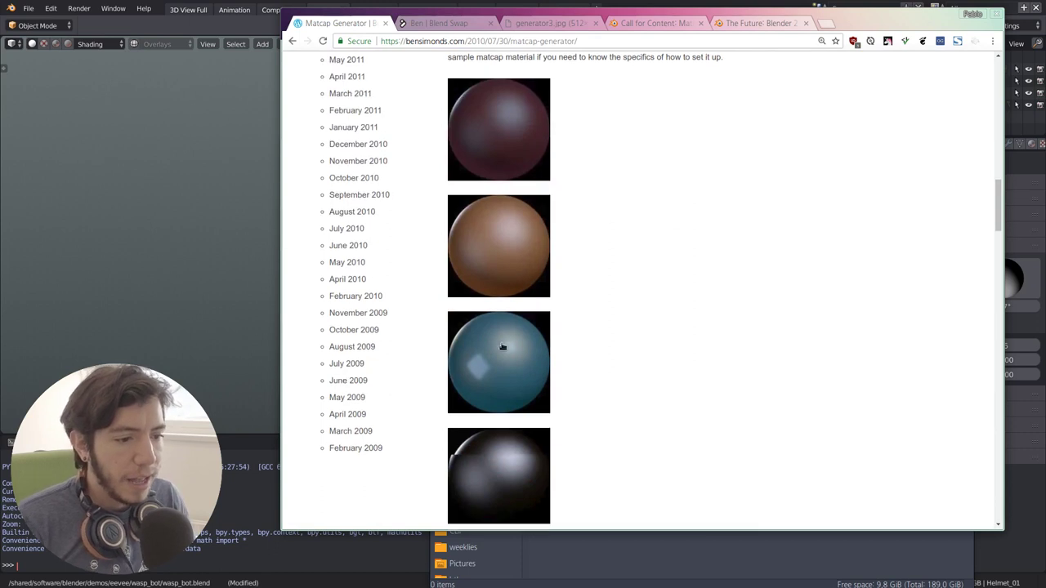
scroll(490, 347, "down", 1)
left_click(537, 21)
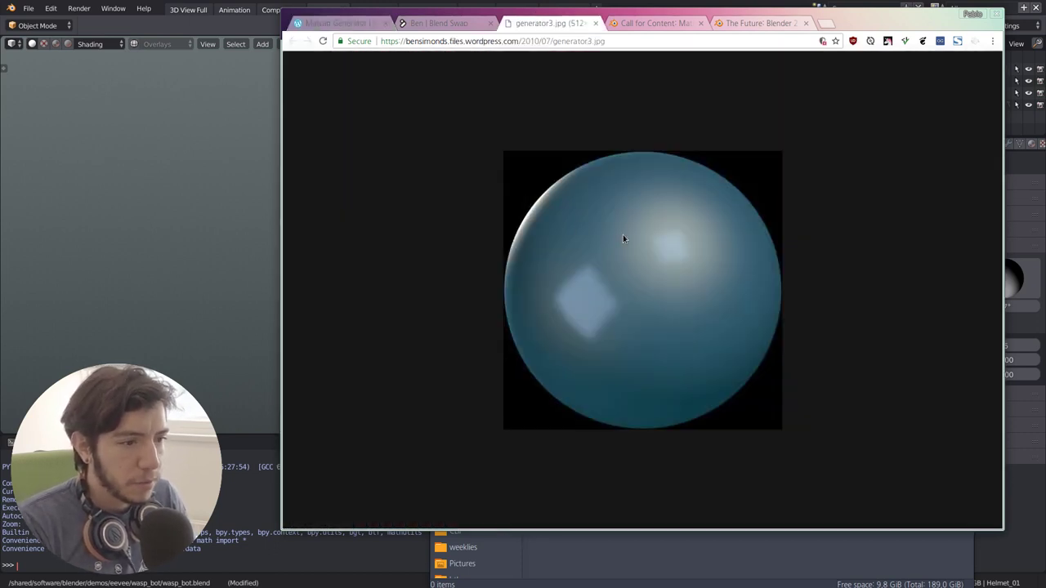
left_click(613, 558)
Copy generator3.jpg and paste it into the 2.80 studiolights/matcap folder
left_click(499, 332)
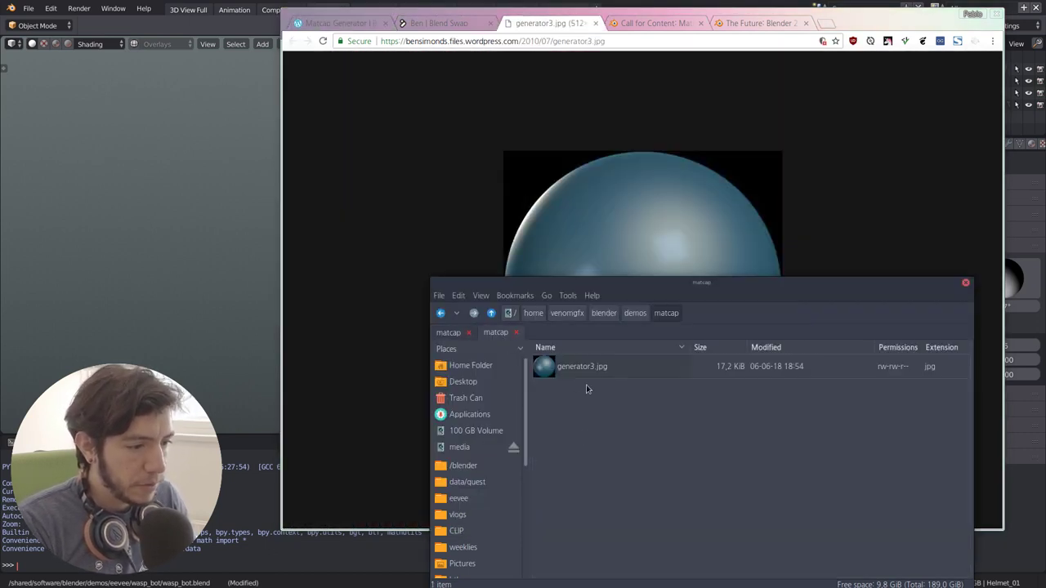
left_click(595, 367)
key("ctrl+c")
left_click(449, 332)
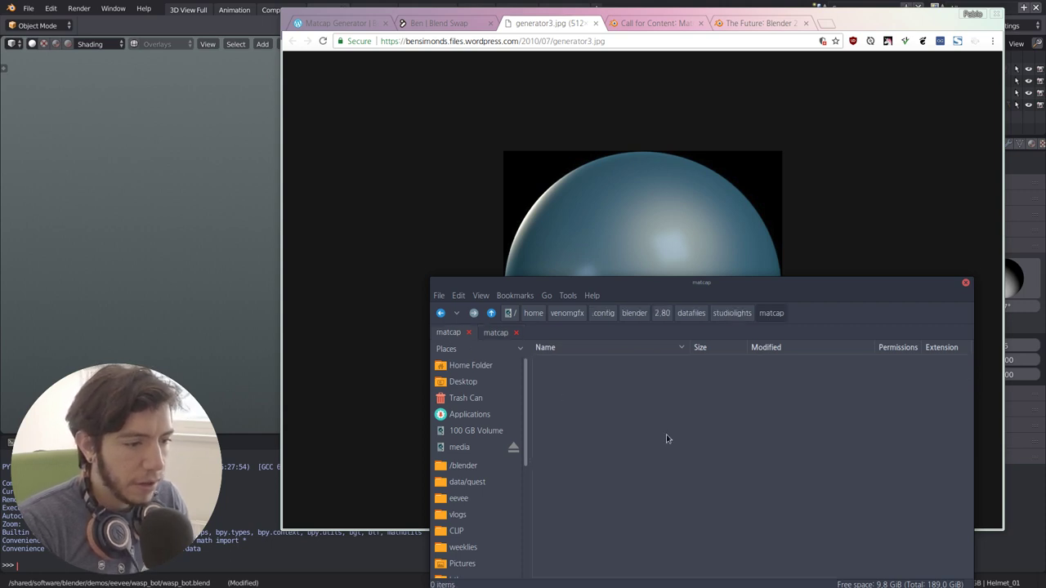
key("ctrl+v")
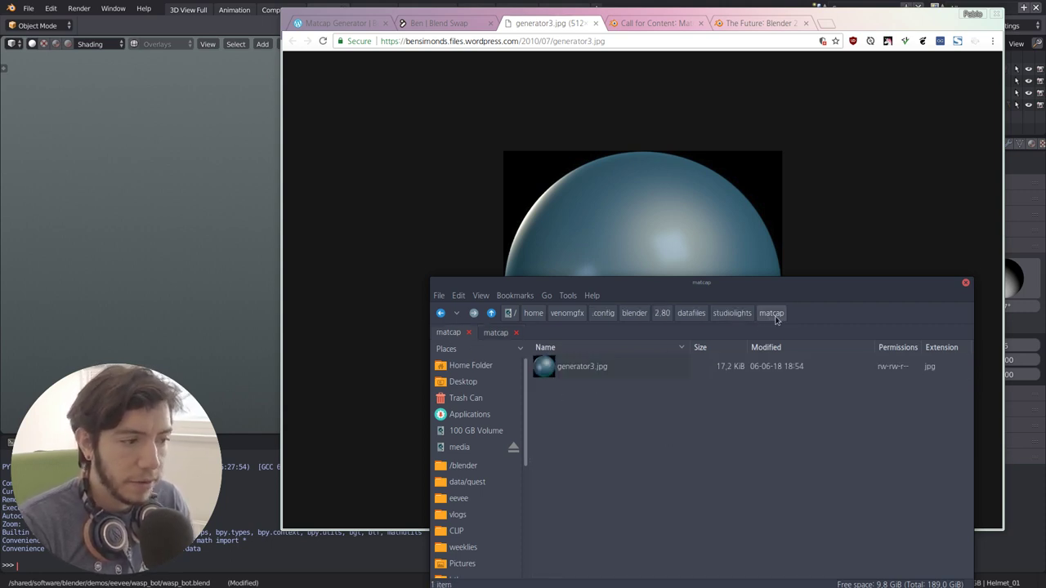
left_click(183, 173)
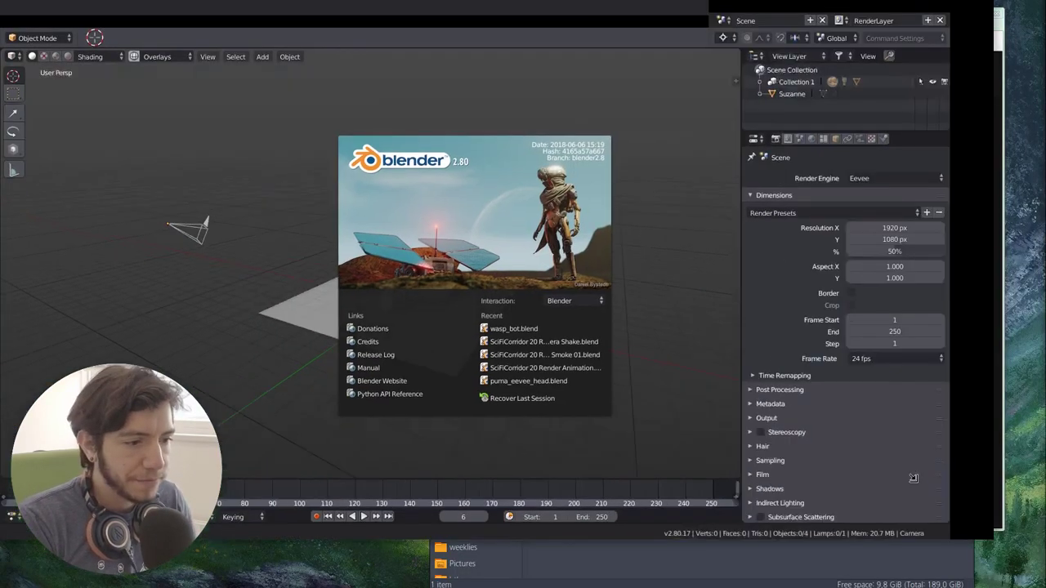
Dismiss the splash screen and open wasp_bot.blend from recent files
left_click(474, 234)
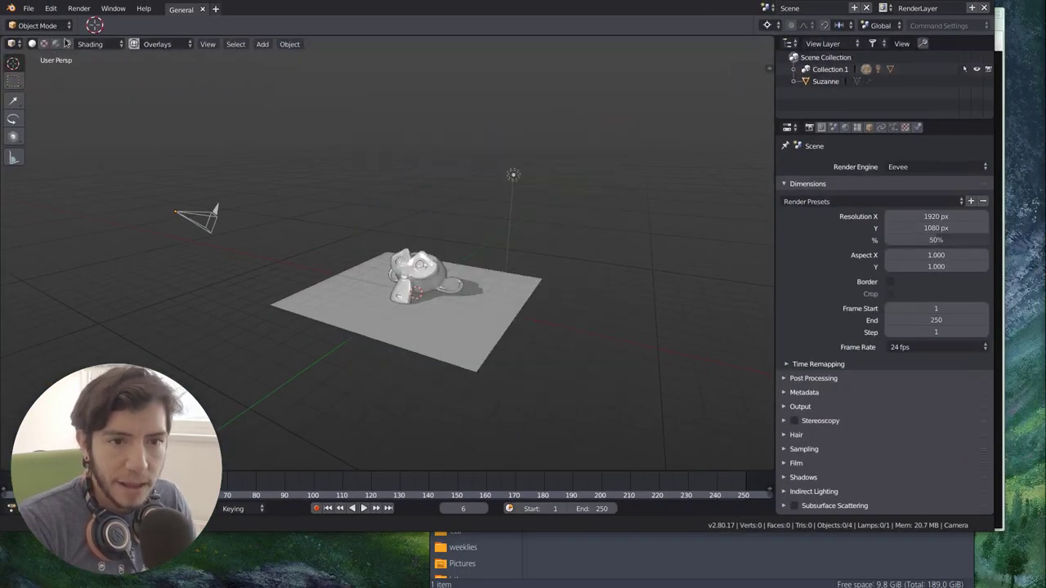
key("ctrl+shift+o")
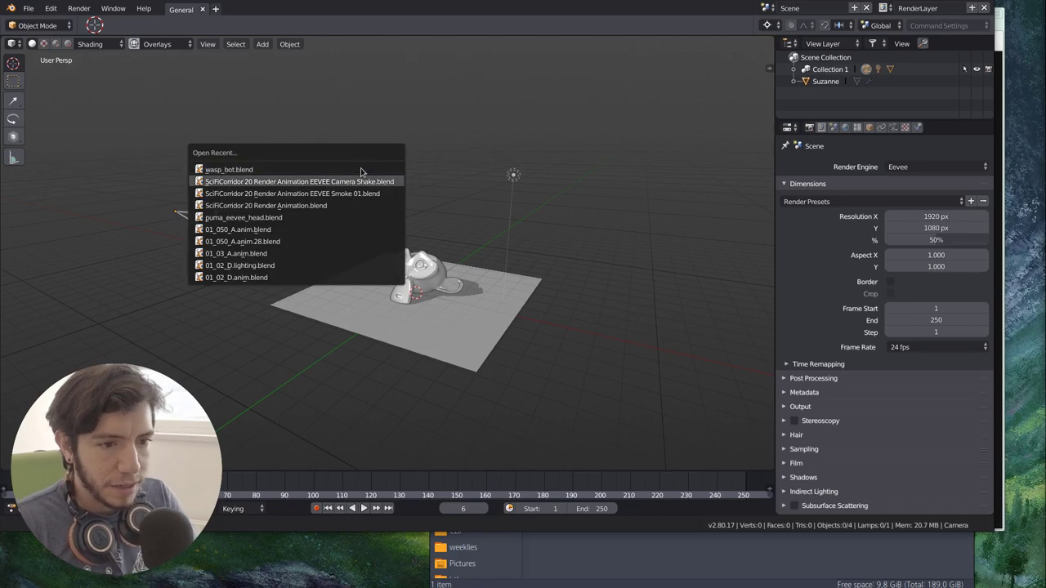
left_click(361, 169)
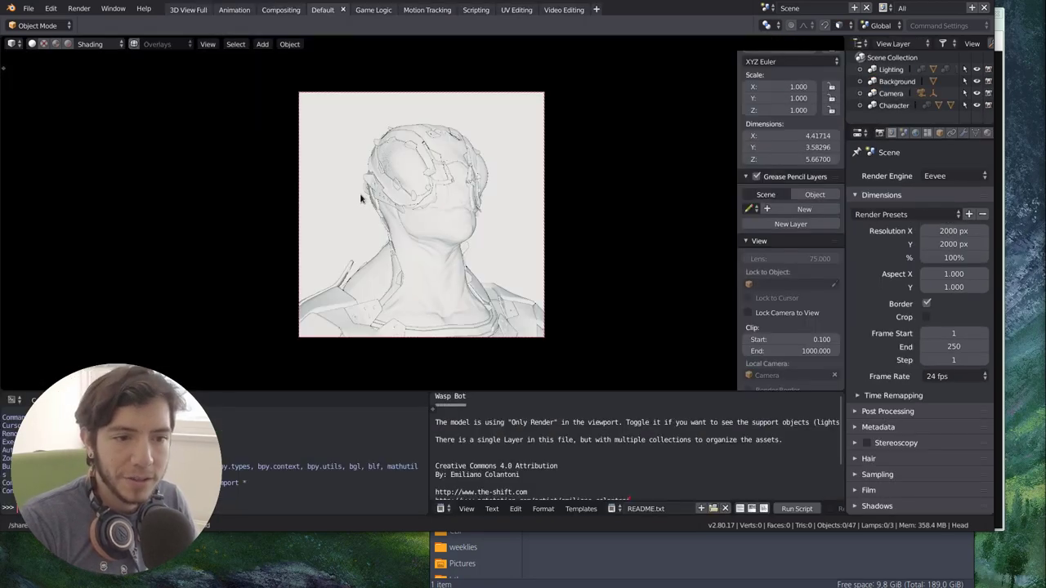
Shade the viewport with the blue generator3 MatCap and orbit to a three-quarter close-up
left_click(91, 45)
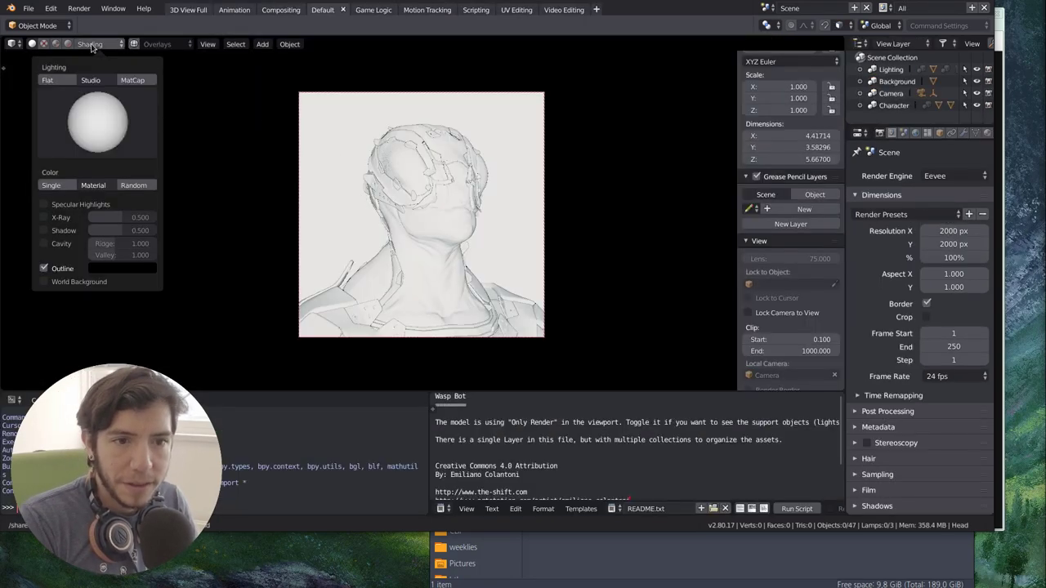
left_click(142, 79)
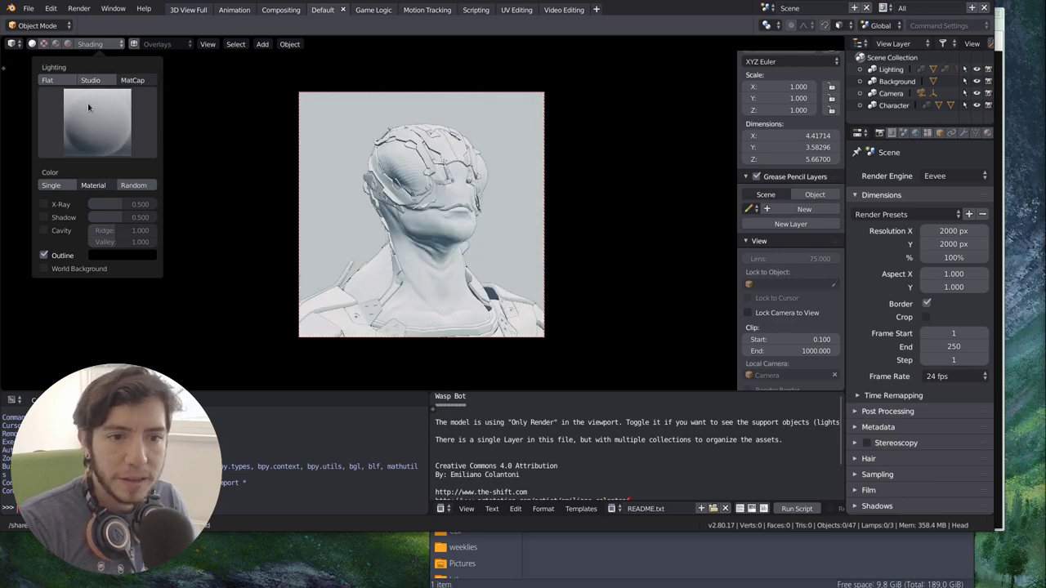
left_click(95, 112)
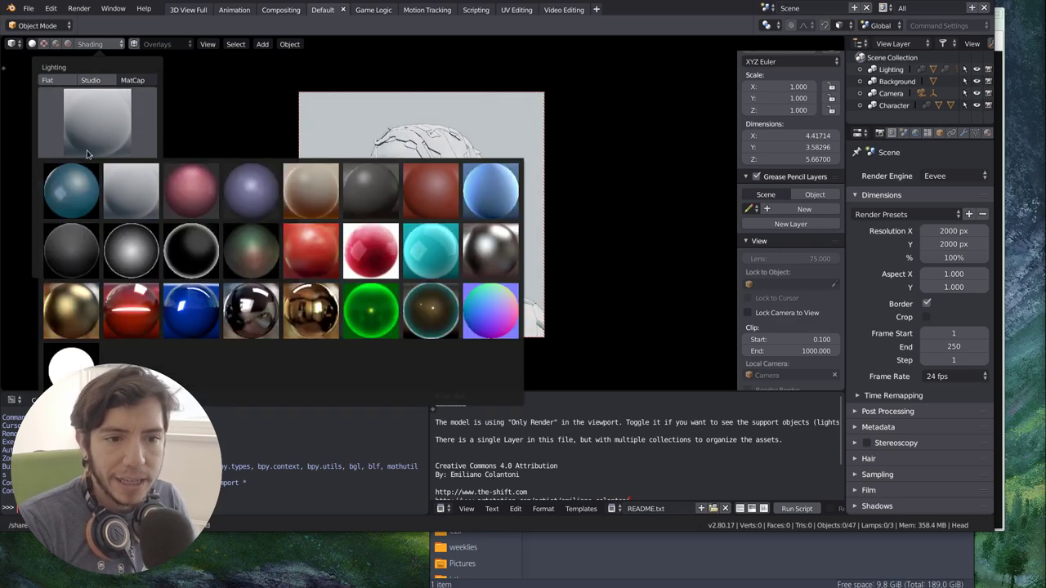
left_click(70, 190)
mouse_move(491, 238)
middle_mouse_down()
mouse_move(503, 244)
mouse_move(449, 257)
mouse_move(476, 262)
middle_mouse_up()
scroll(385, 260, "down", 5)
Set colour to Random, try X-Ray with an adjusted alpha, then switch X-Ray off
left_click(93, 46)
left_click(133, 186)
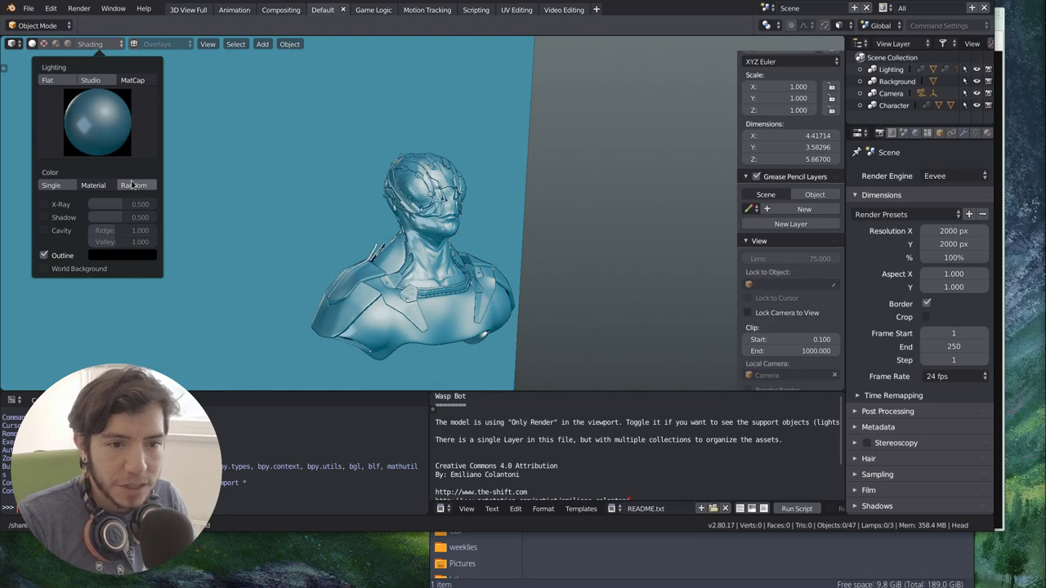
left_click(54, 206)
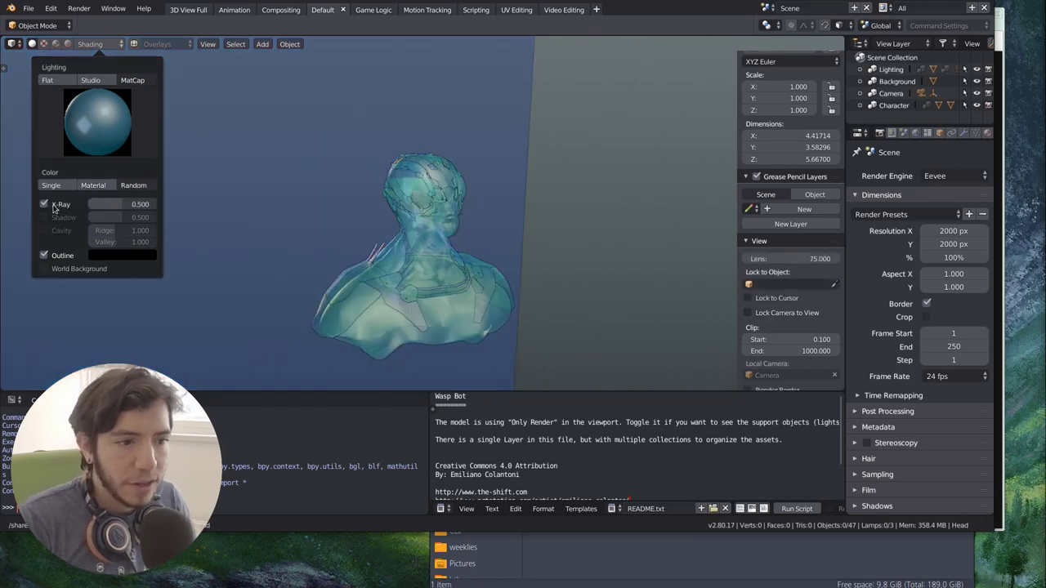
key("KP_0")
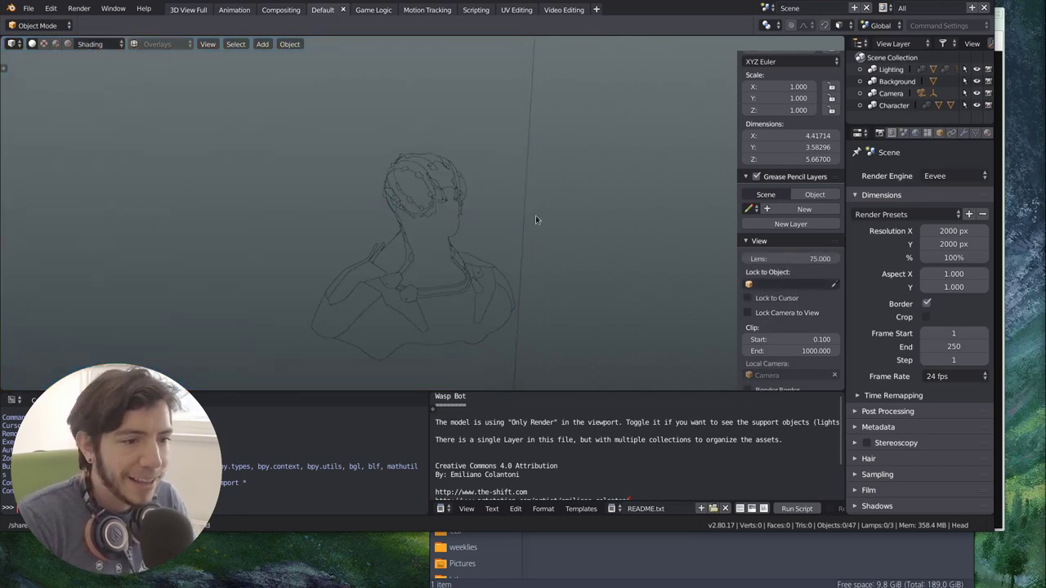
left_click(93, 44)
mouse_move(127, 205)
left_mouse_down()
mouse_move(160, 204)
mouse_move(100, 204)
mouse_move(139, 204)
left_mouse_up()
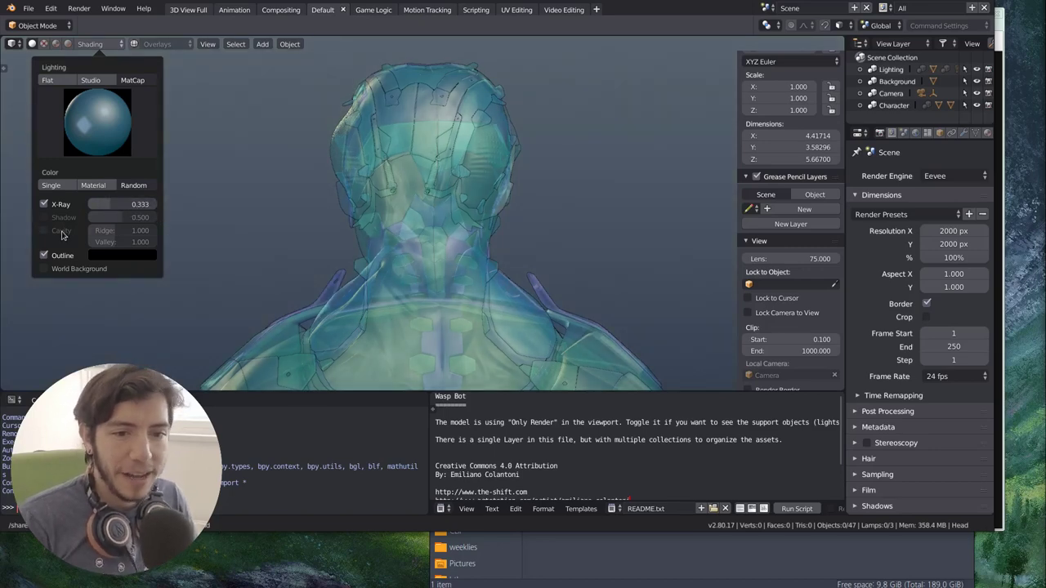
left_click(44, 205)
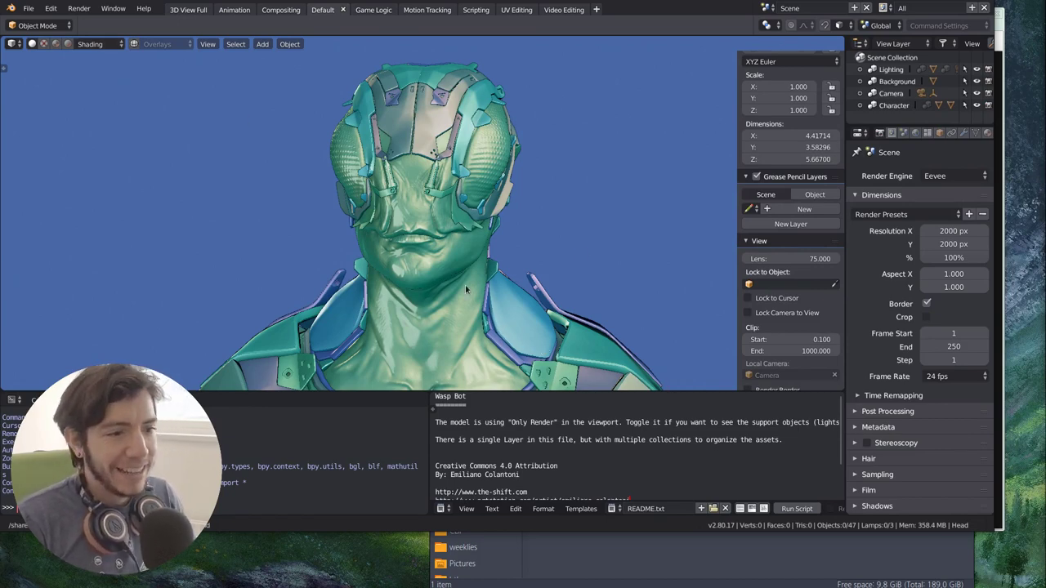
left_click(98, 43)
left_click(102, 119)
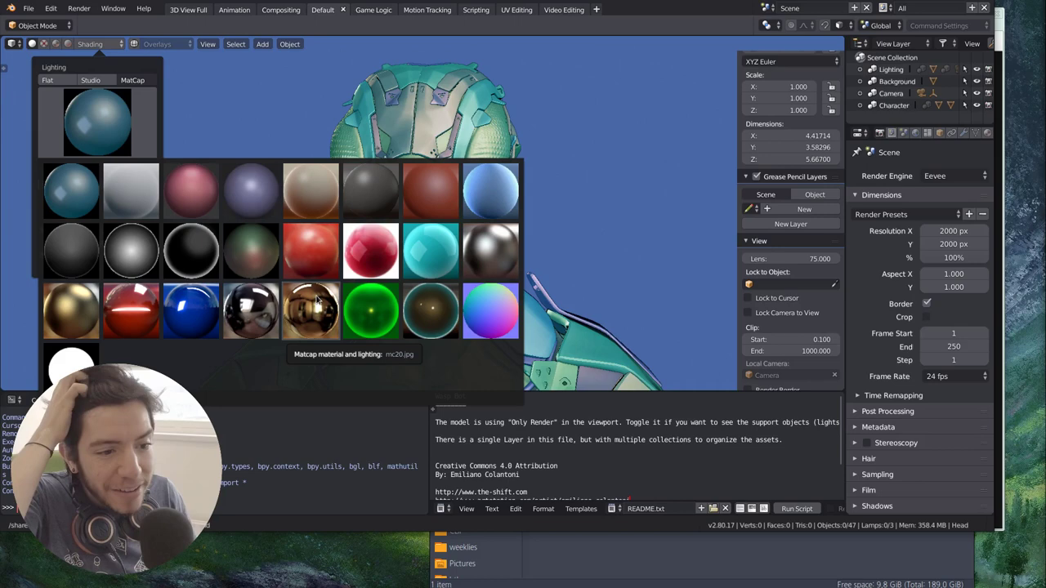
Apply the red clay MatCap and colour the whole model in a single uniform colour
left_click(431, 190)
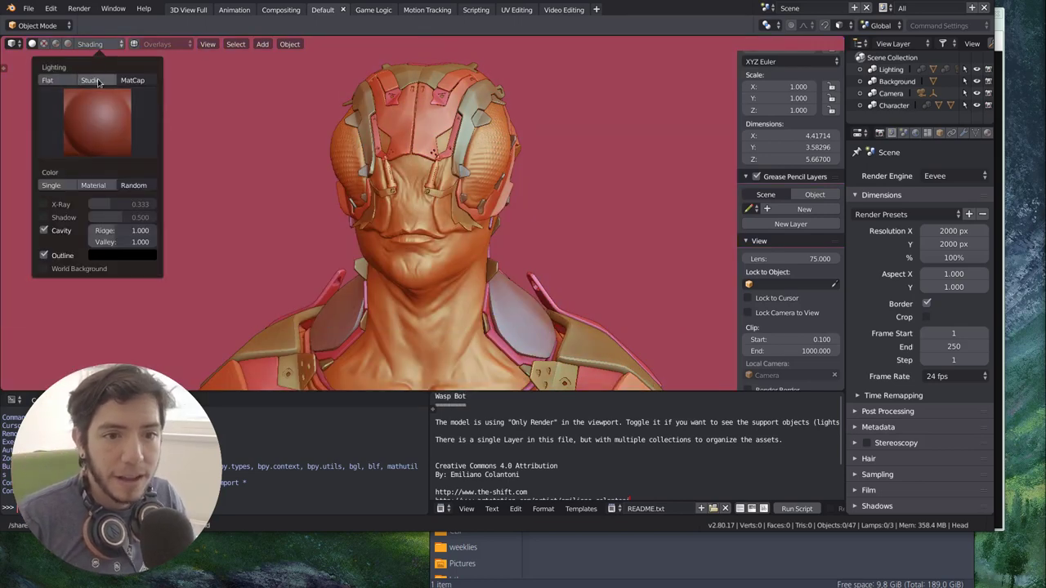
left_click(51, 186)
middle_click_drag(234, 190, 263, 135)
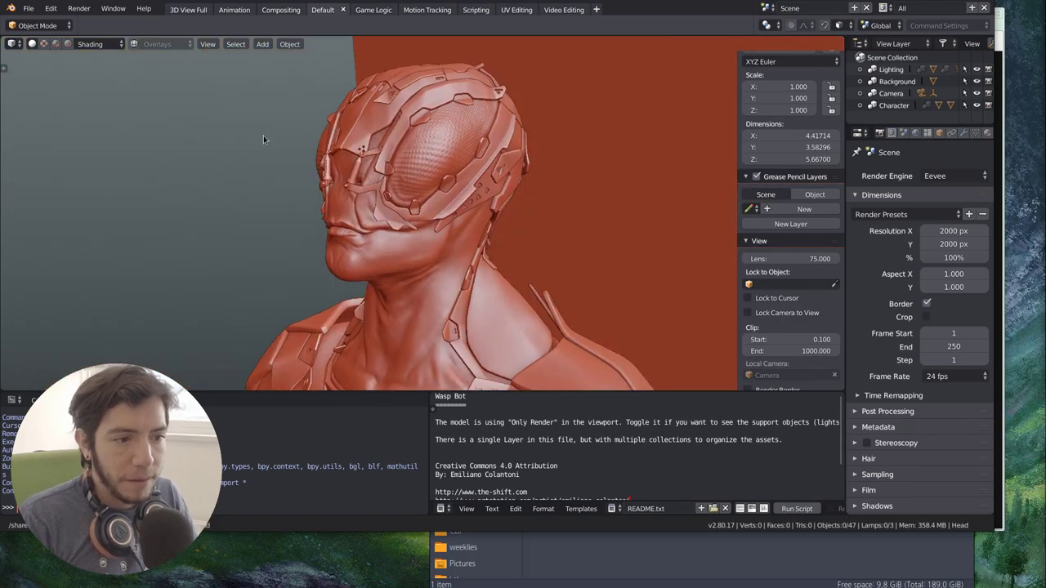
Try the light-grey MatCap on the Wasp Bot, viewed front-on
left_click(92, 44)
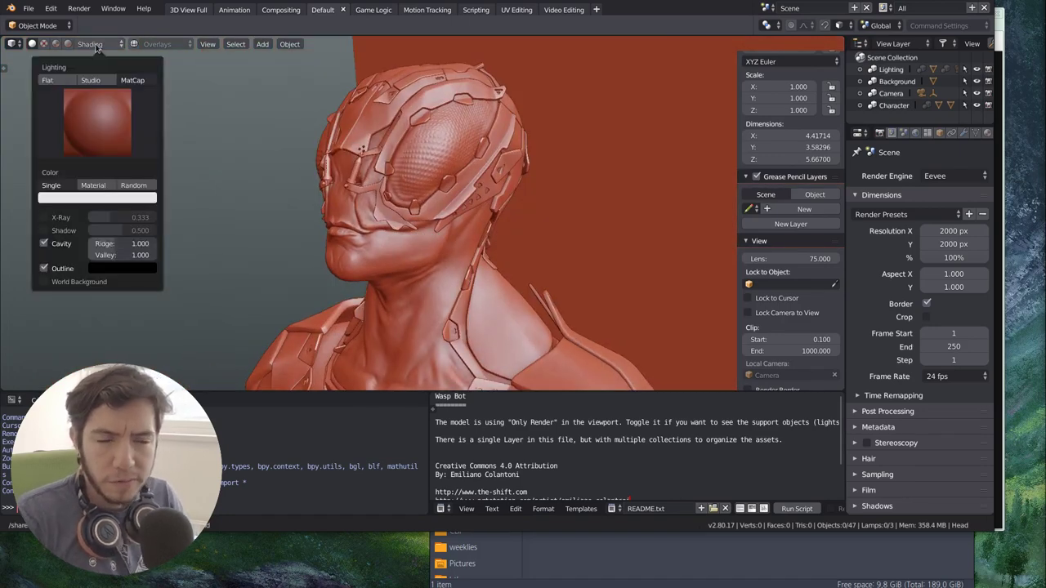
left_click(98, 122)
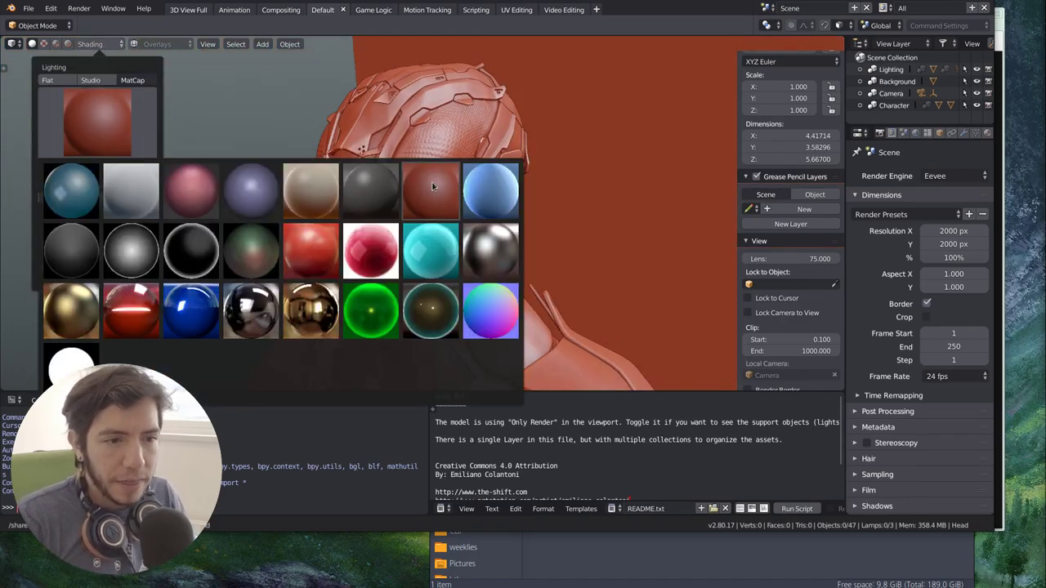
left_click(130, 190)
middle_click_drag(180, 123, 221, 82)
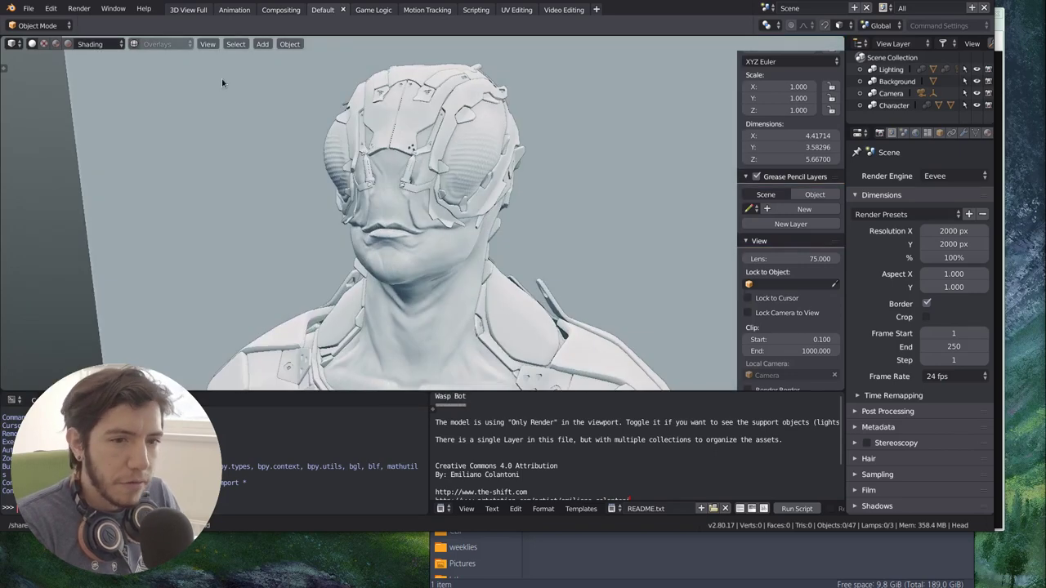
Switch the shading to the teal-blue MatCap
left_click(92, 44)
left_click(102, 131)
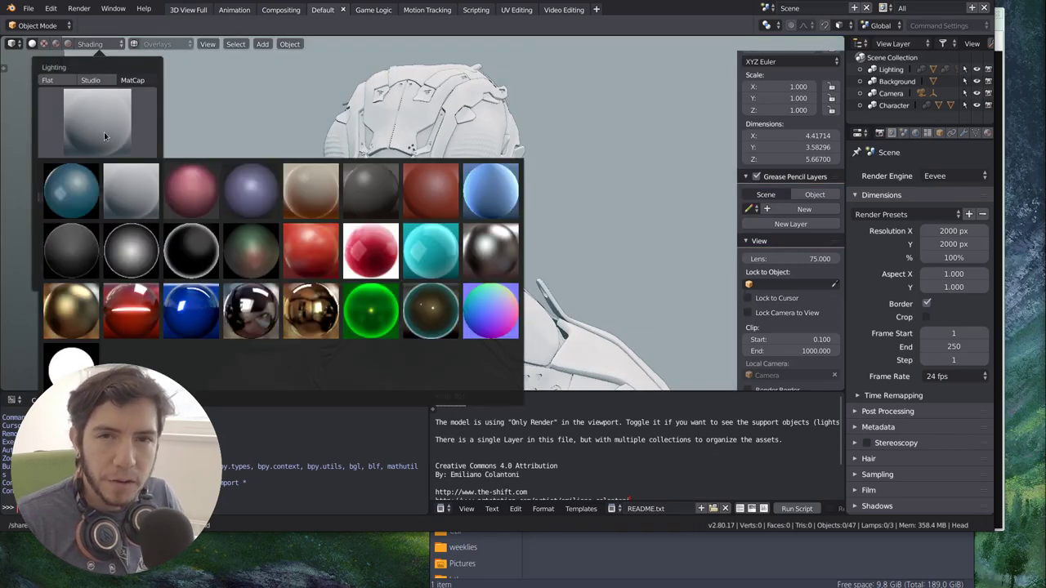
left_click(77, 177)
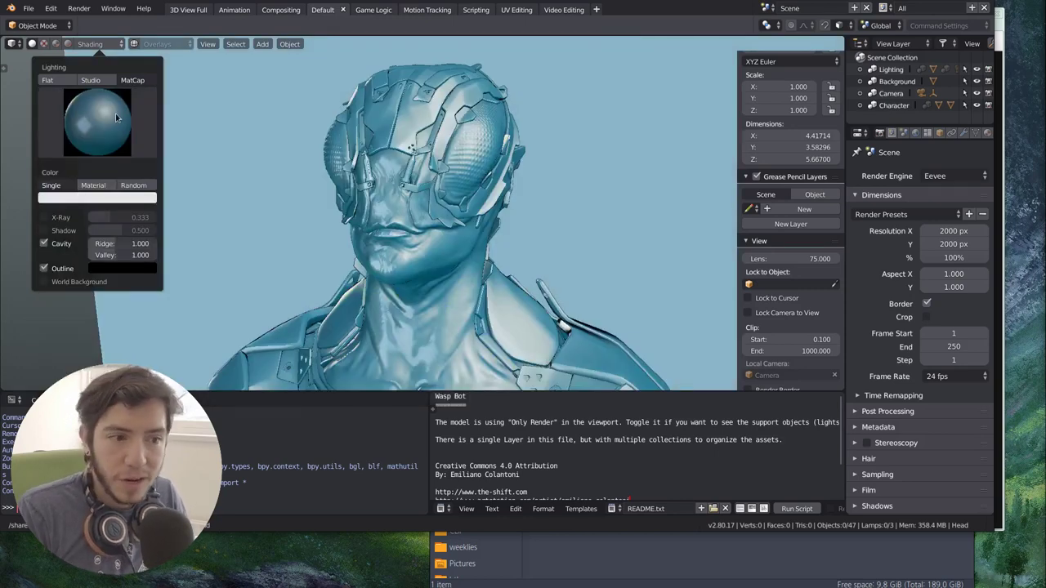
key("super")
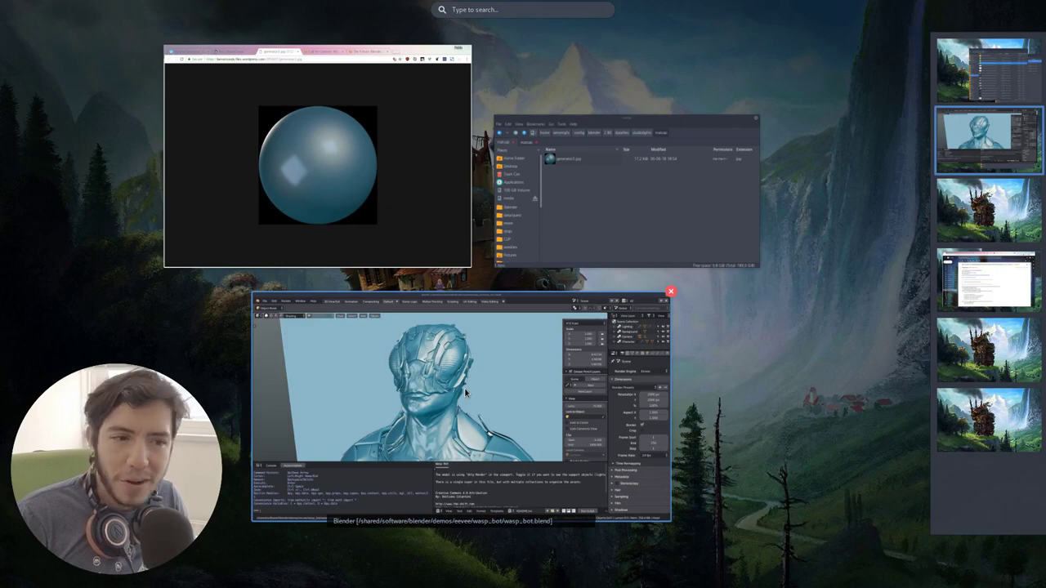
Read the Call for Content: MatCaps requirements in Chrome: own creation, CC 0, 512x512, 16bit EXR
left_click(369, 147)
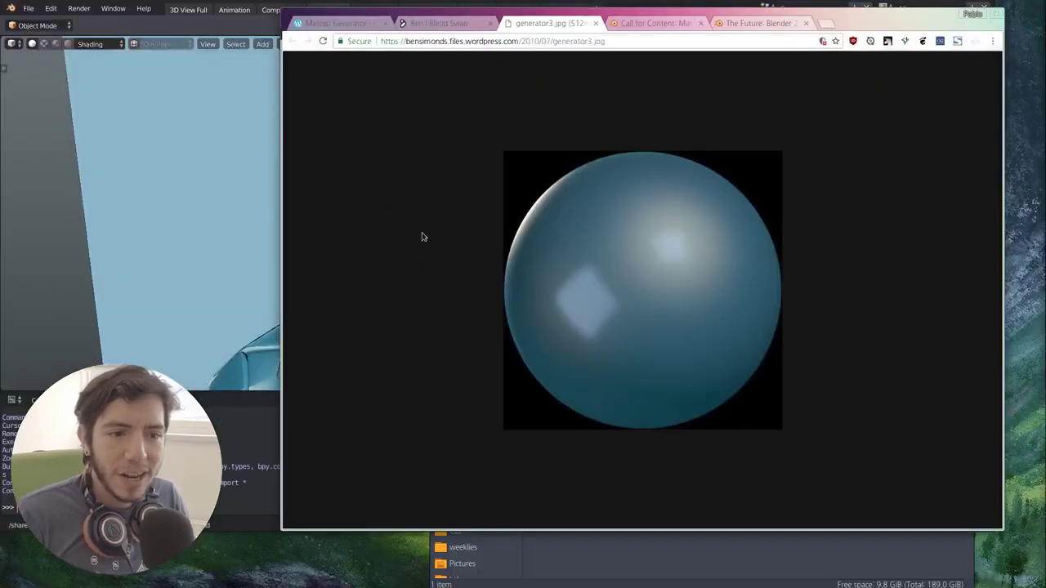
left_click(622, 25)
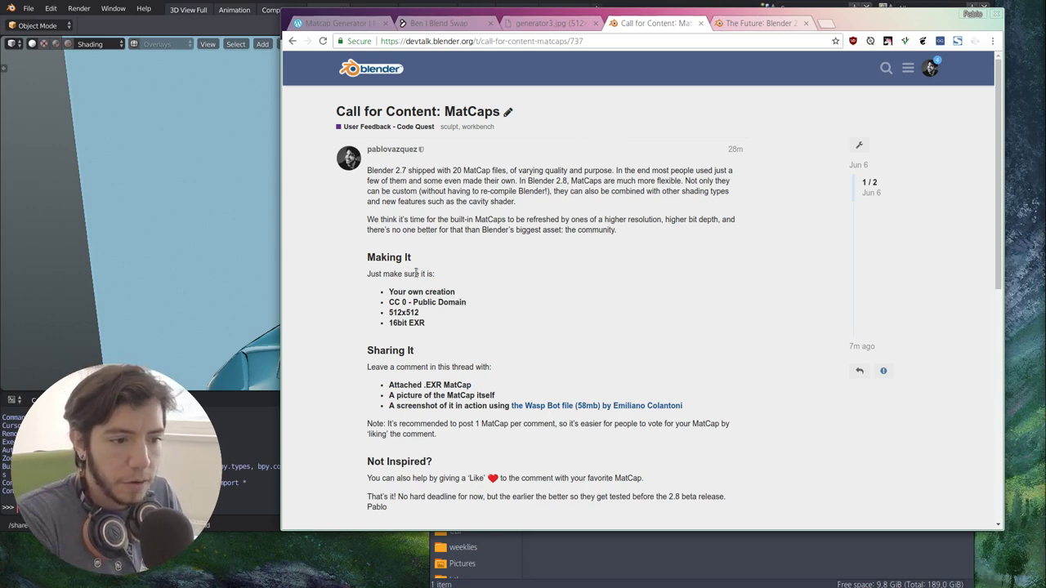
scroll(463, 298, "down", 1)
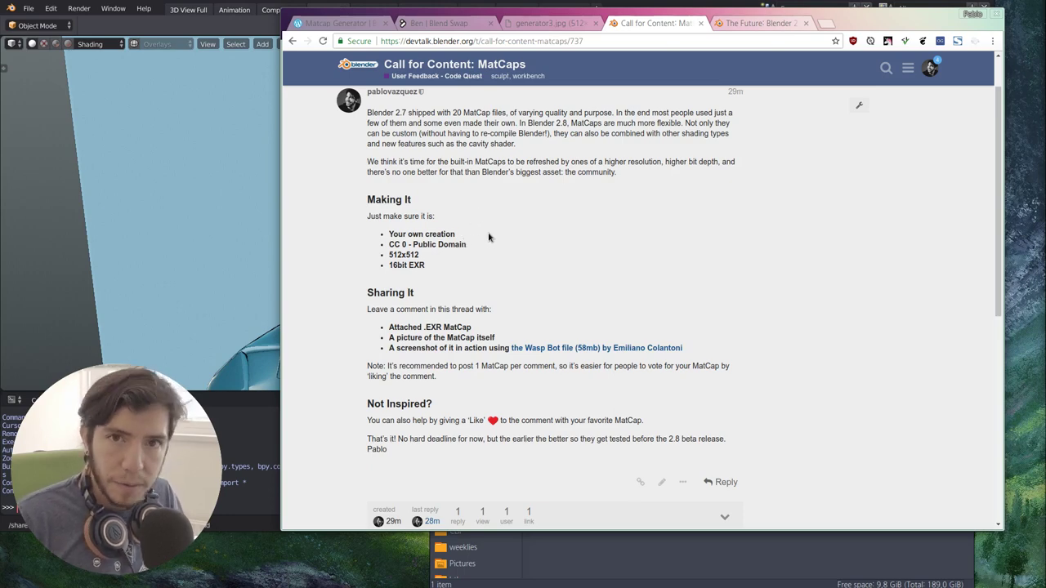
double_click(425, 256)
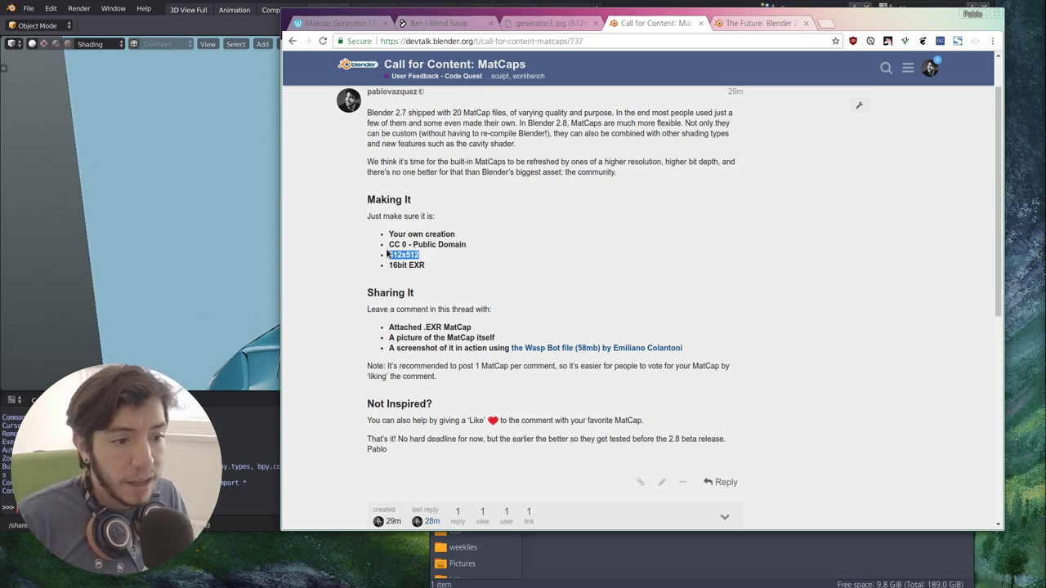
left_click(427, 258)
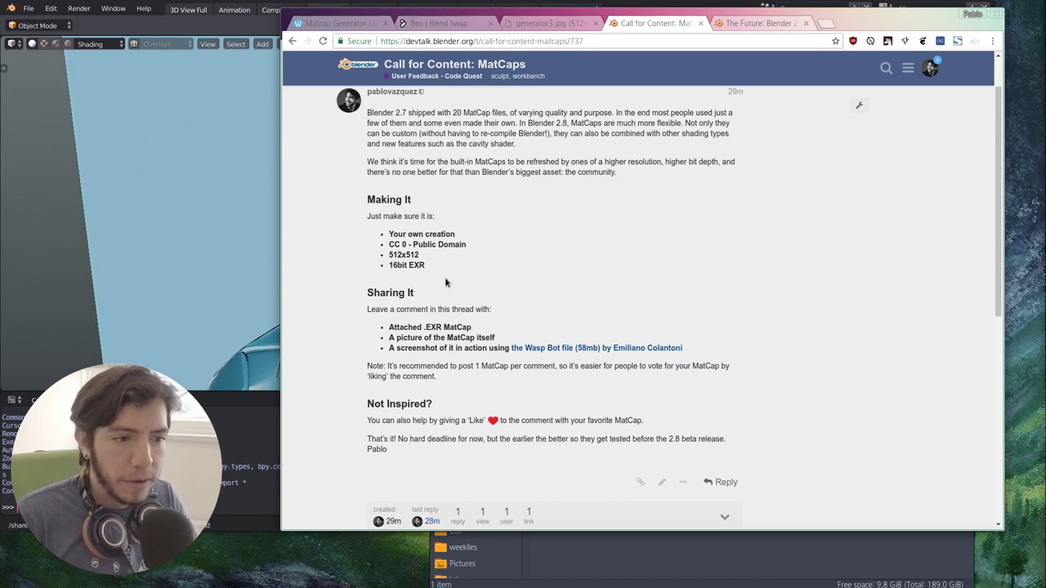
Bring Blender forward with its MatCap image choices displayed
left_click(231, 227)
left_click(102, 43)
left_click(97, 123)
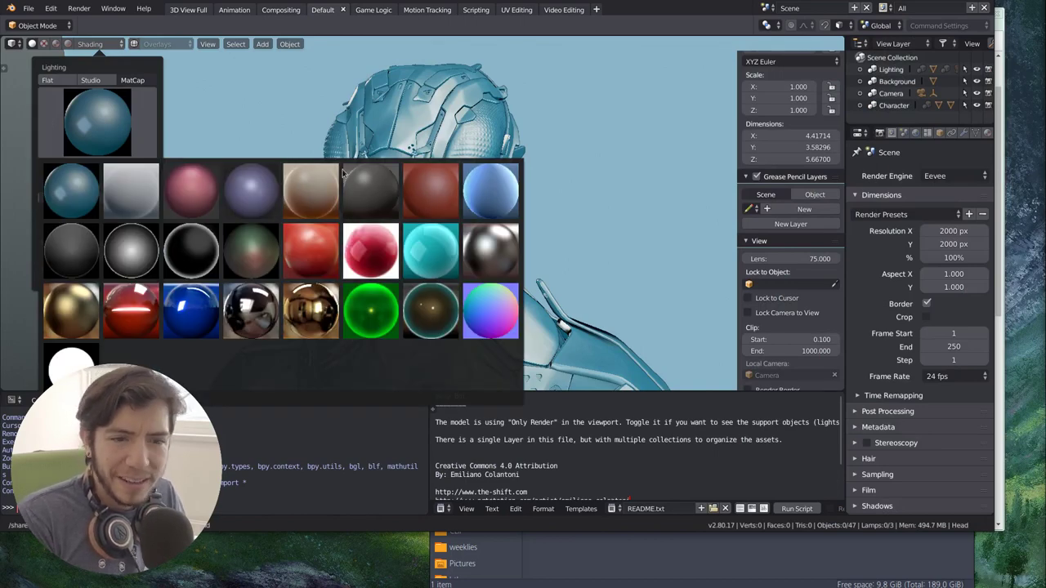
Scroll the MatCaps thread down to the Got questions? post listing required attachments
key("super")
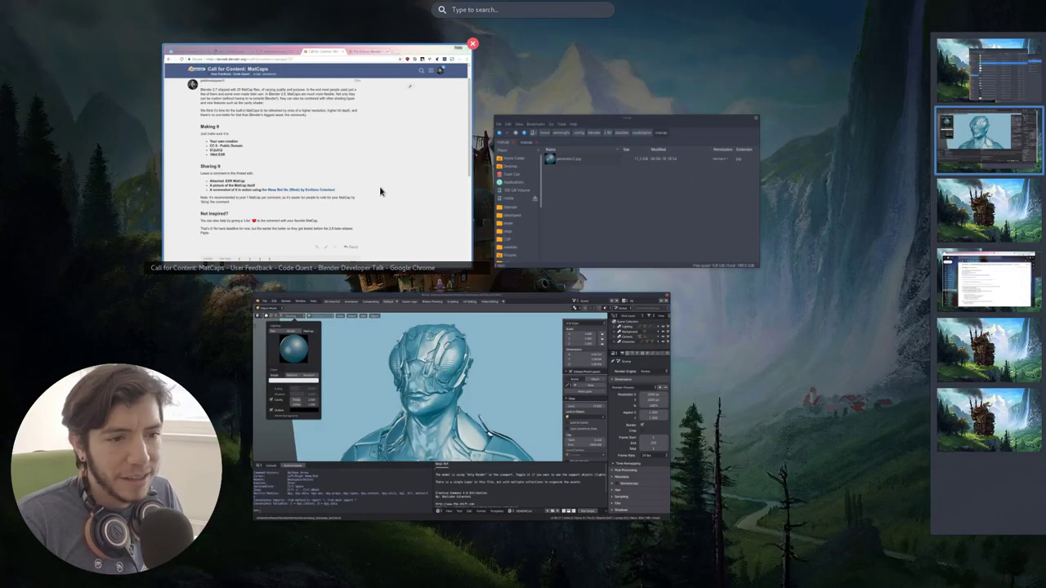
left_click(380, 191)
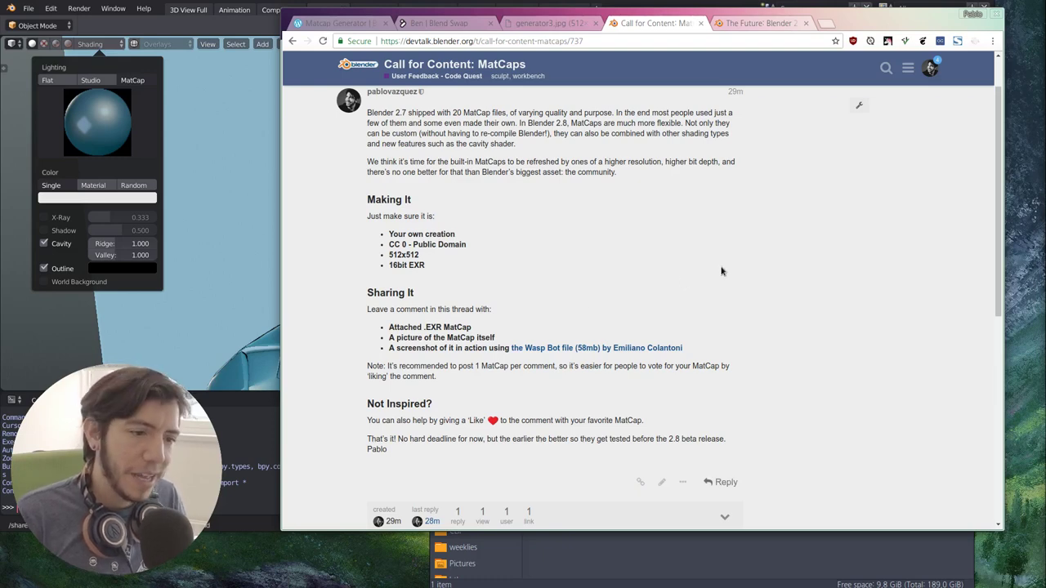
scroll(703, 263, "down", 1)
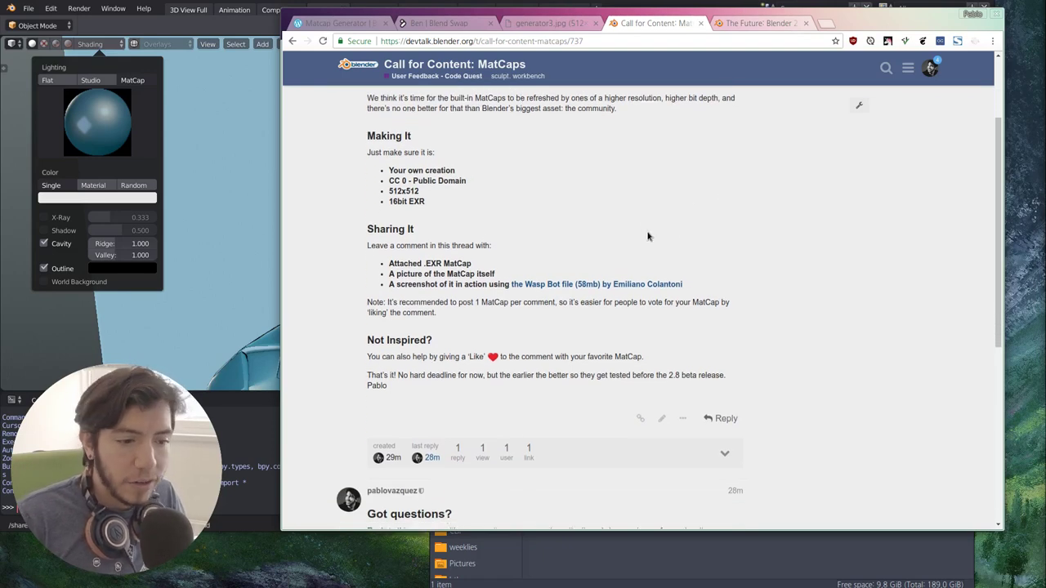
scroll(647, 236, "down", 2)
scroll(620, 269, "down", 2)
scroll(523, 237, "up", 3)
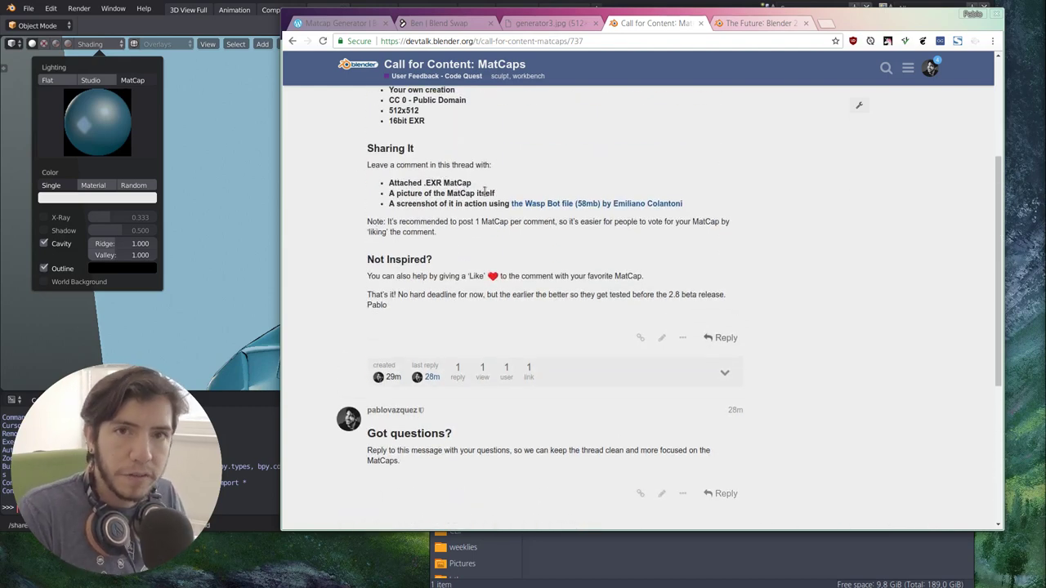
Orbit the Wasp Bot head from three-quarter profile back toward front in the teal MatCap
left_click(239, 220)
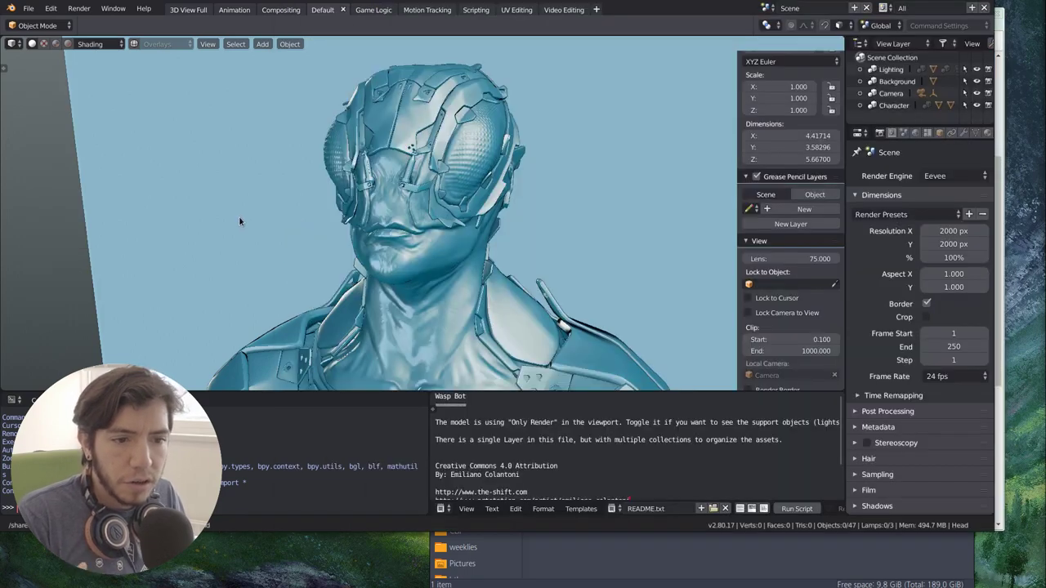
middle_click_drag(240, 221, 341, 264)
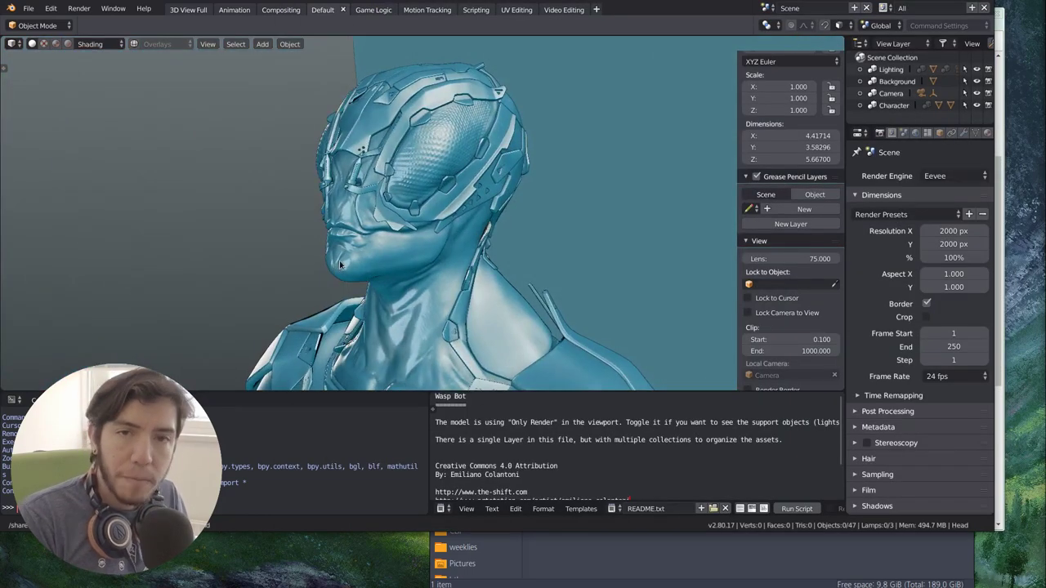
middle_click_drag(407, 191, 445, 219)
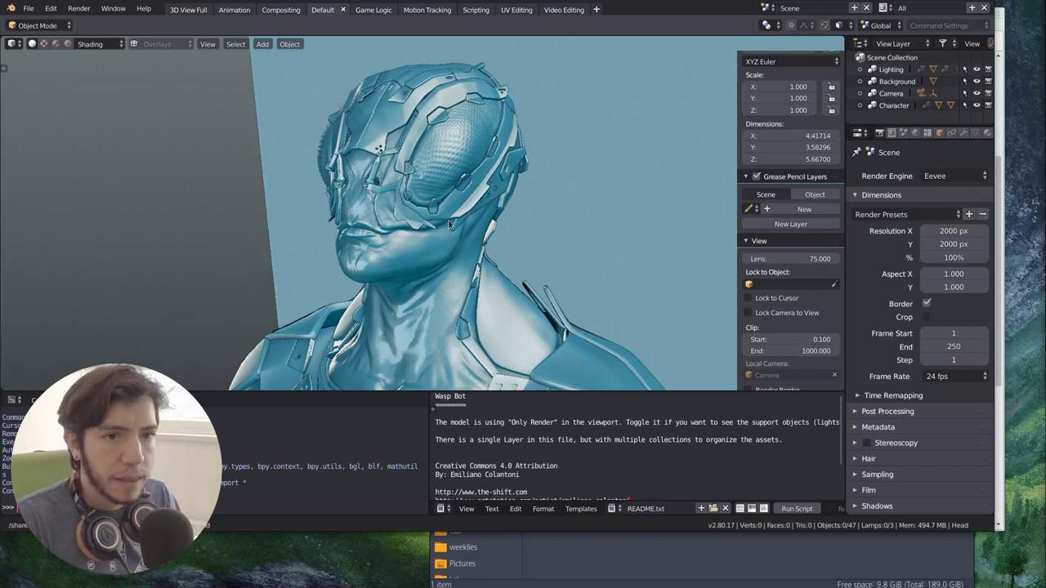
Bring the MatCaps thread browser forward and nudge its window right and down
key("super")
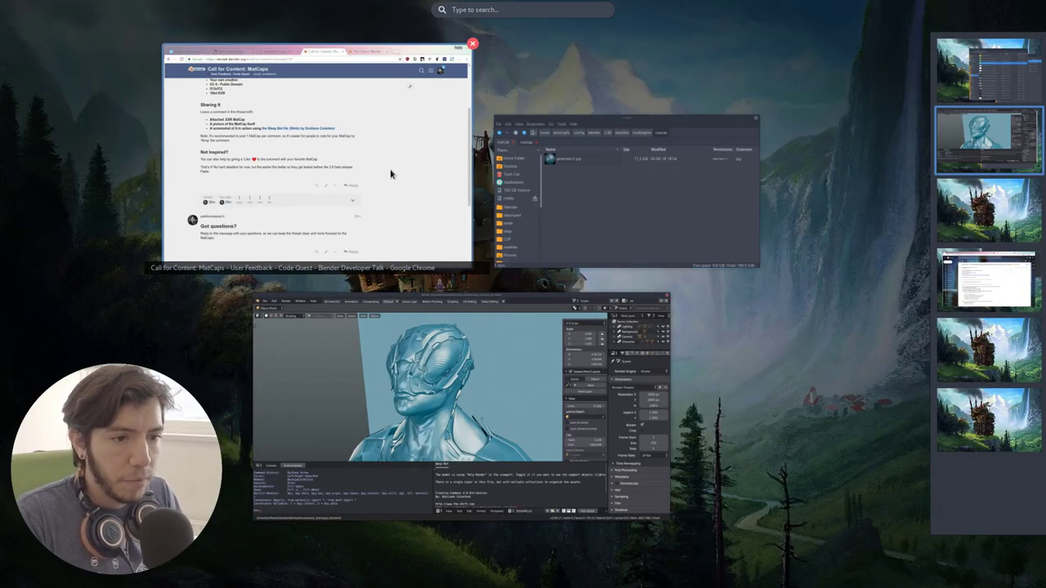
left_click(419, 136)
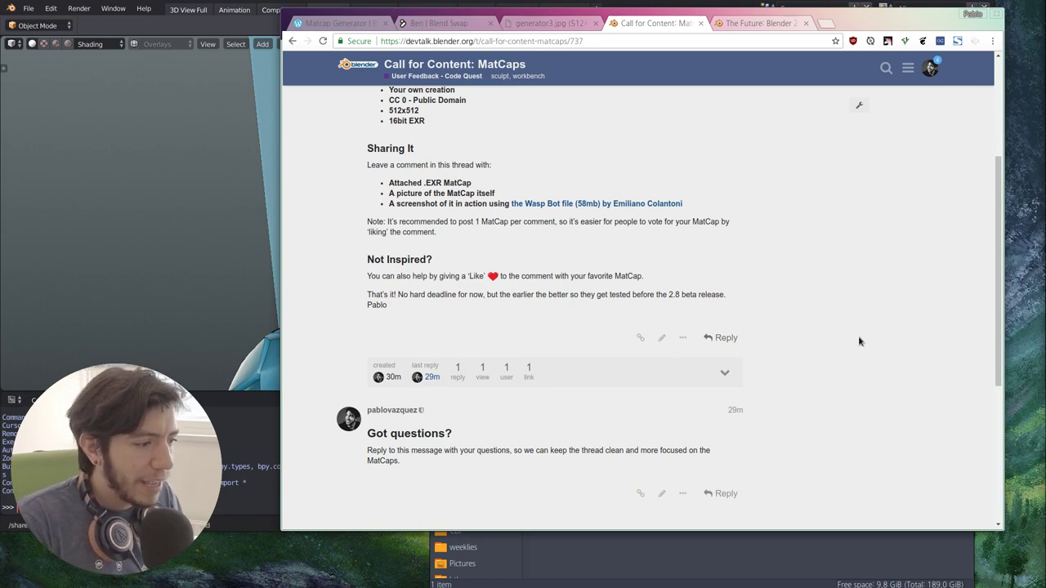
left_click_drag(858, 341, 893, 363, "alt")
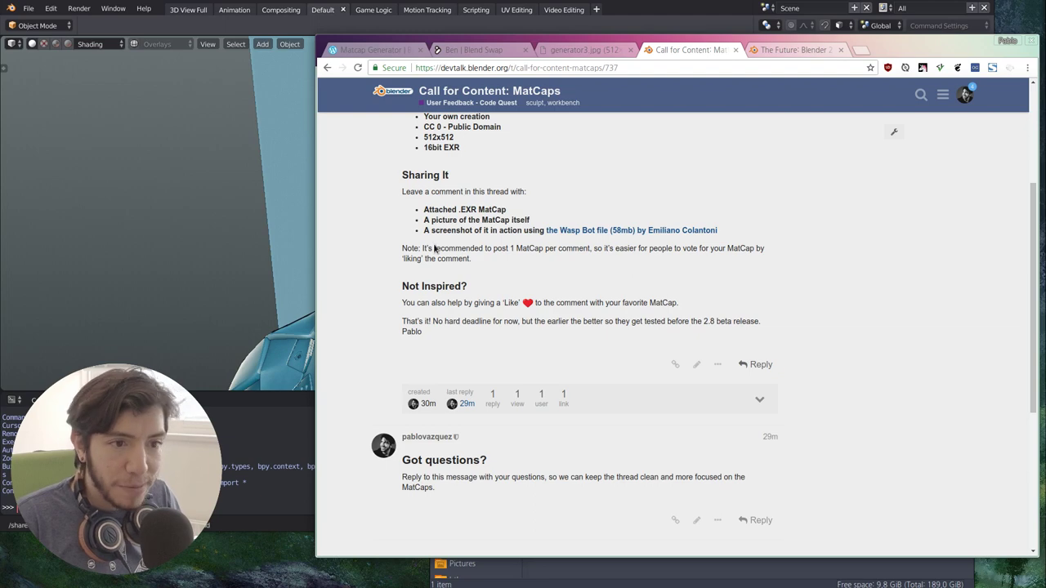
Set Blender's viewport lighting to MatCap and display the grid of available matcaps
left_click(92, 61)
left_click(94, 43)
left_click(132, 80)
left_click(100, 131)
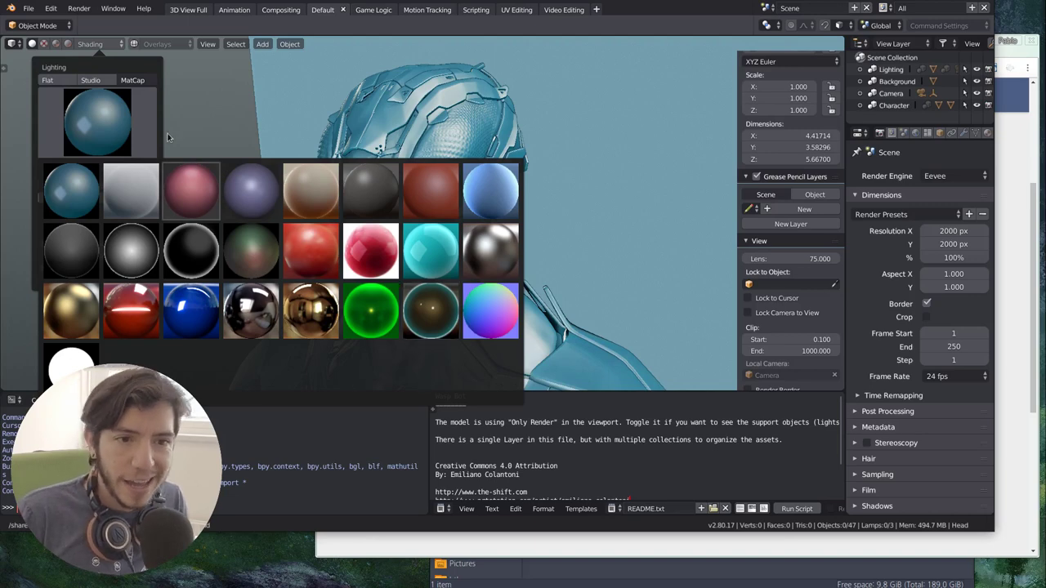
Compare Studio lighting against the MatCap on the Wasp Bot
left_click(97, 133)
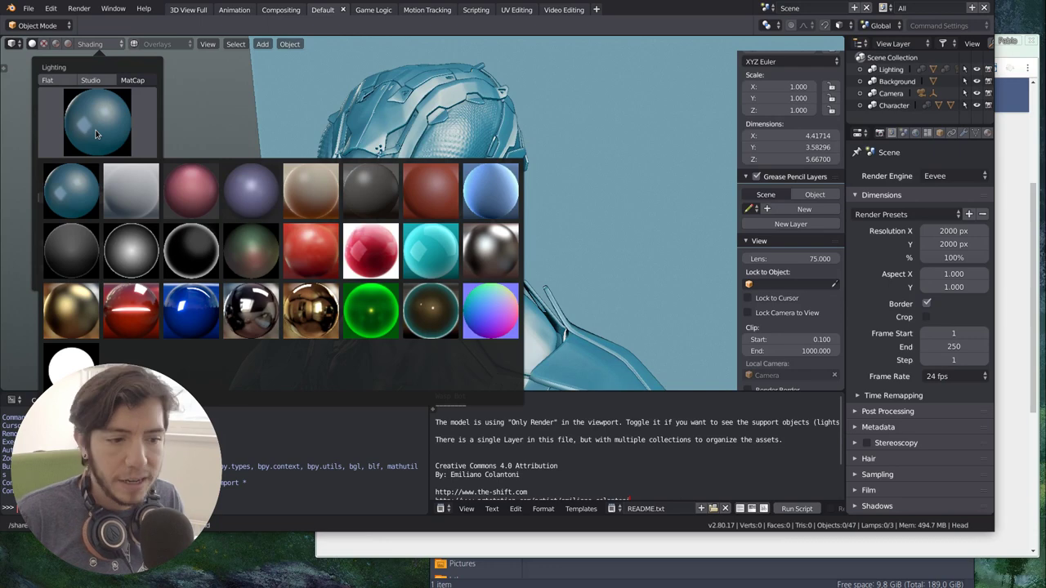
left_click(91, 81)
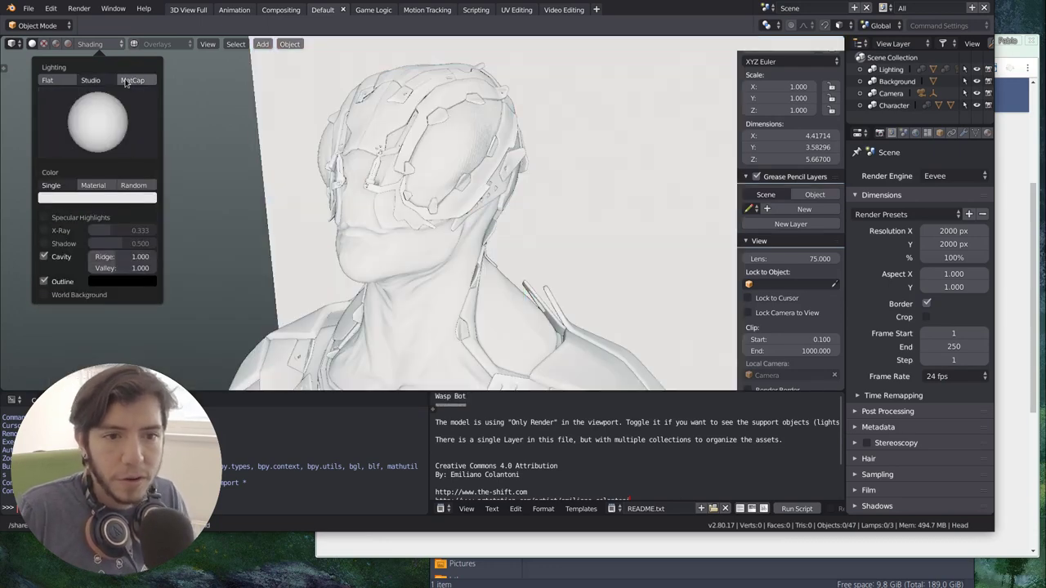
left_click(131, 81)
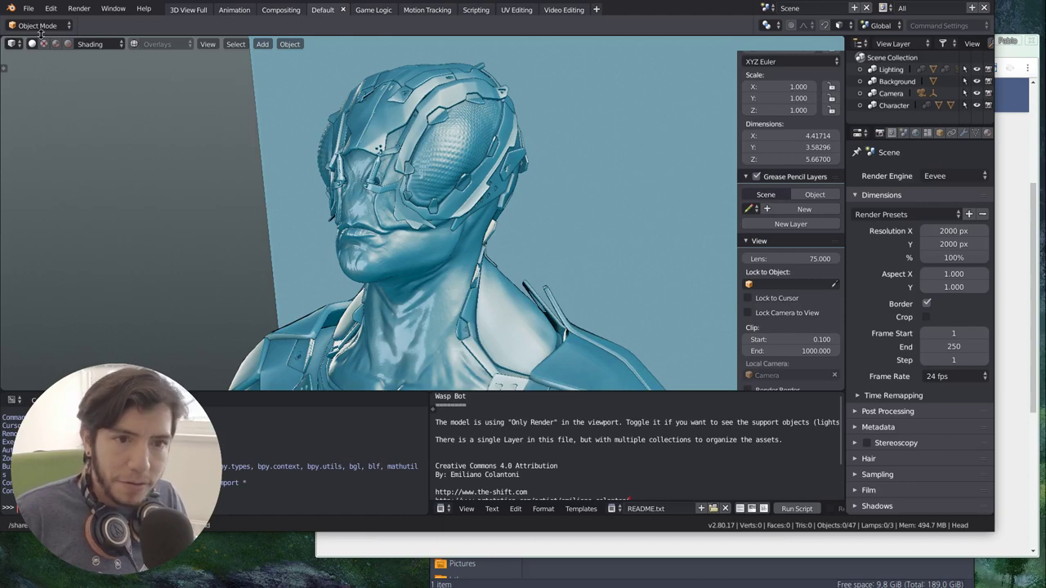
left_click(97, 45)
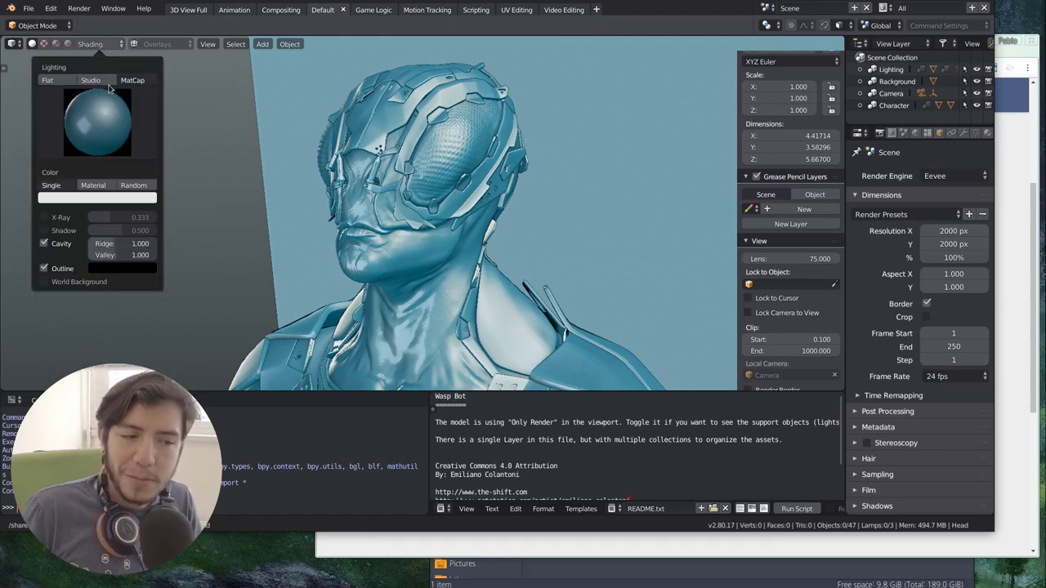
left_click(98, 47)
Cycle the viewport lighting through Flat and Studio, then back to the blue MatCap
left_click(98, 45)
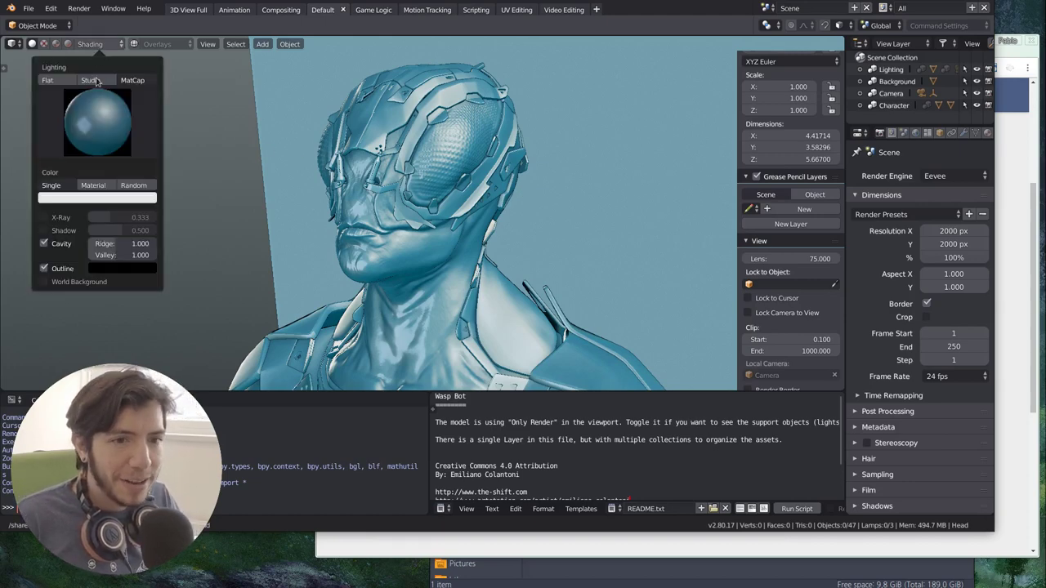
left_click(61, 80)
left_click(93, 80)
left_click(133, 80)
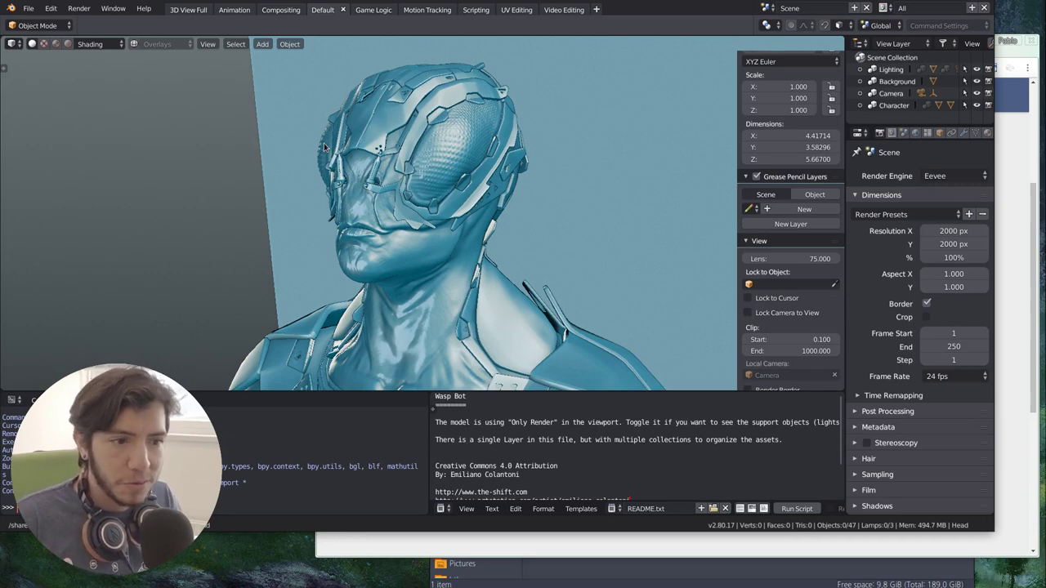
Orbit around the character to see the blue MatCap shading from both sides
left_click(99, 46)
middle_click_drag(447, 225, 548, 244)
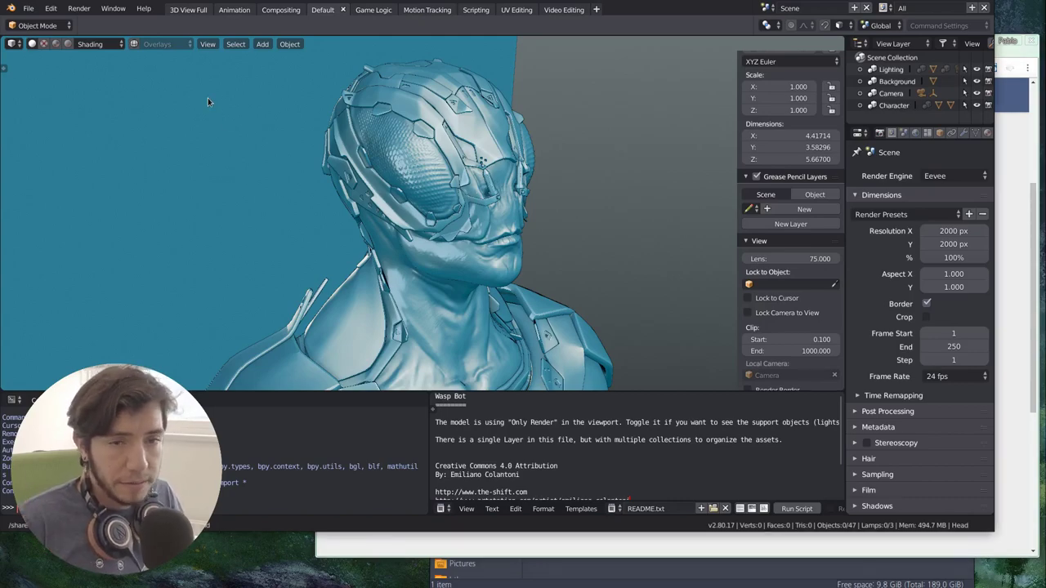
middle_click_drag(428, 216, 536, 220)
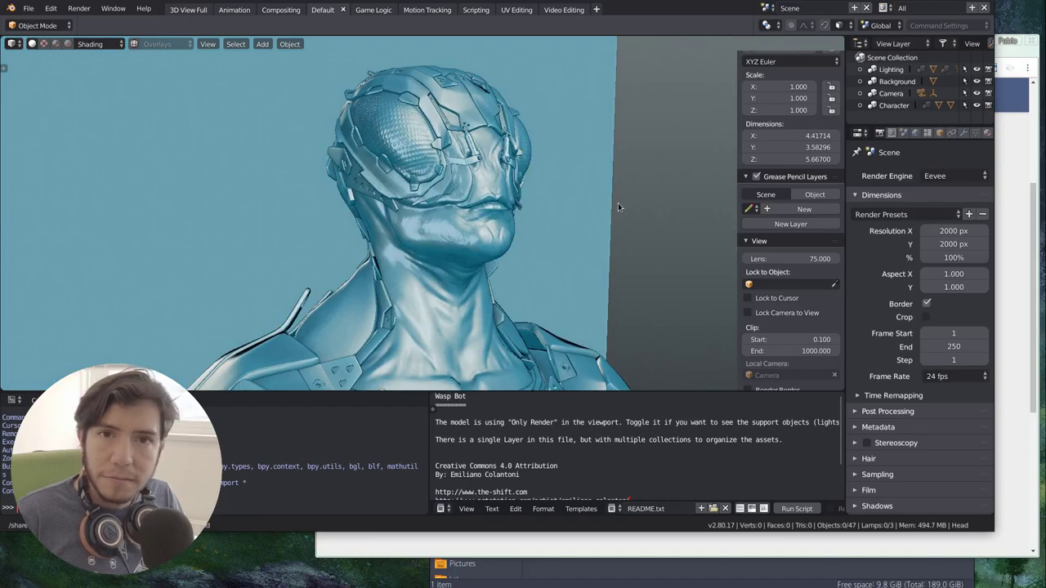
Show the Blender 2.8 page's Try It Yourself section, then zoom Blender out to the whole bust
left_click(706, 541)
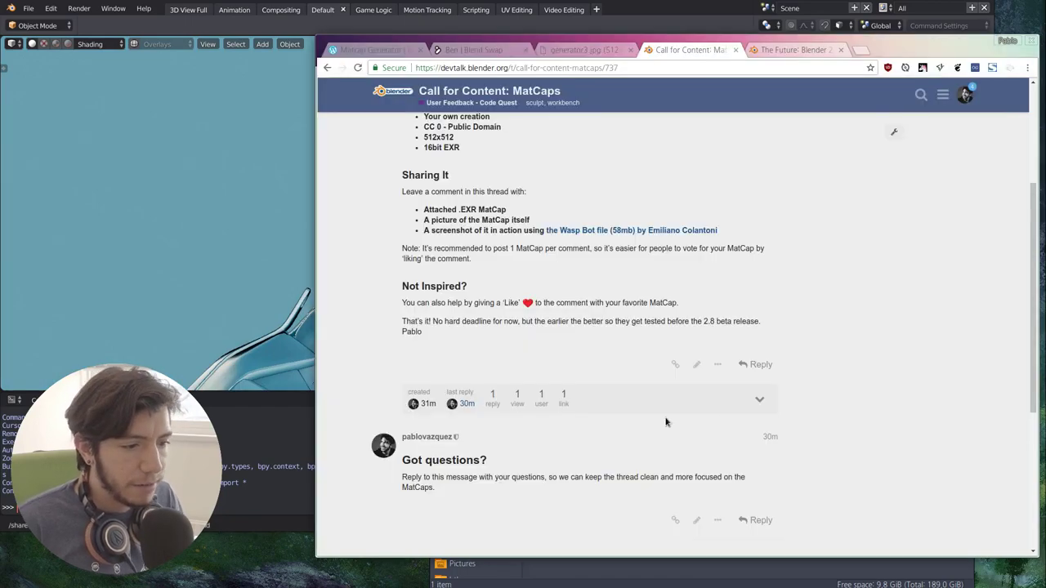
scroll(711, 402, "up", 3)
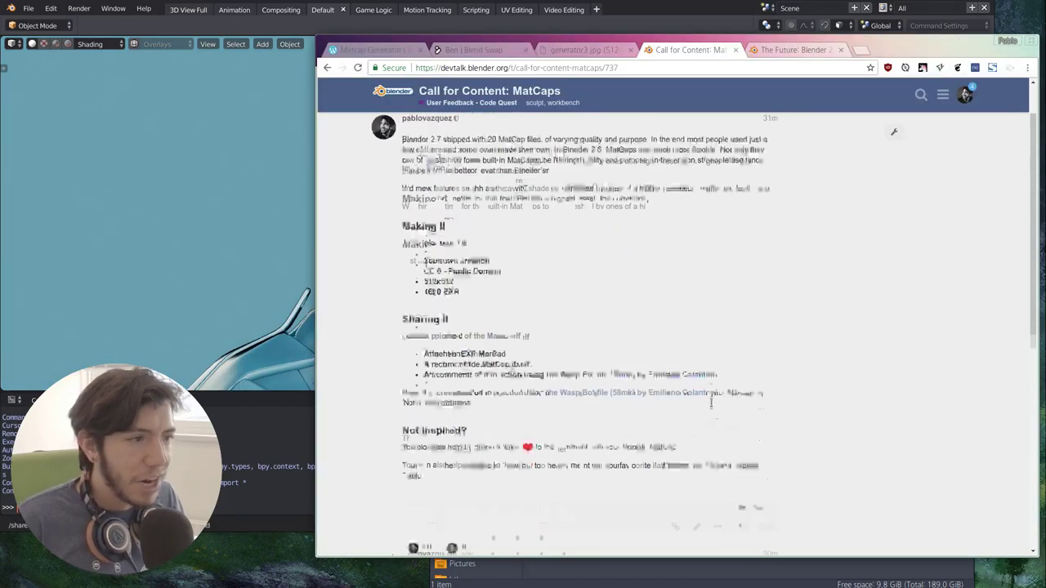
left_click(789, 50)
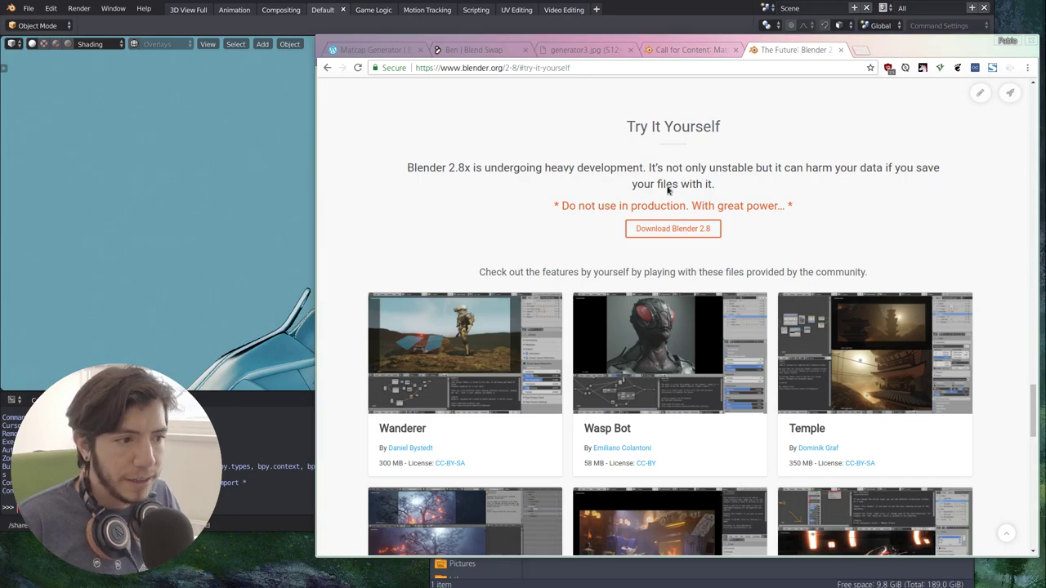
scroll(706, 167, "up", 20)
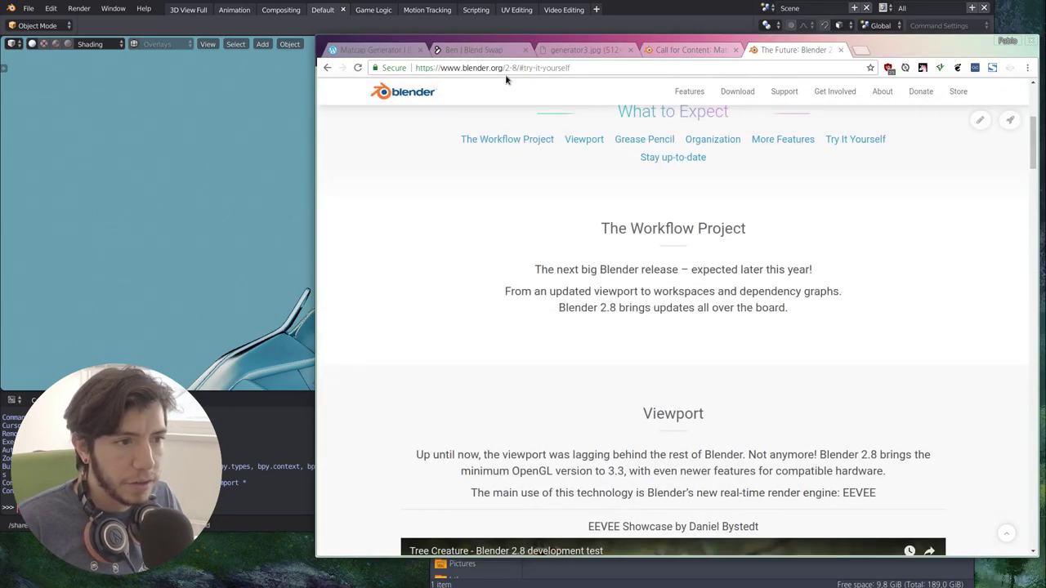
scroll(822, 152, "down", 3)
scroll(842, 143, "up", 3)
left_click(855, 138)
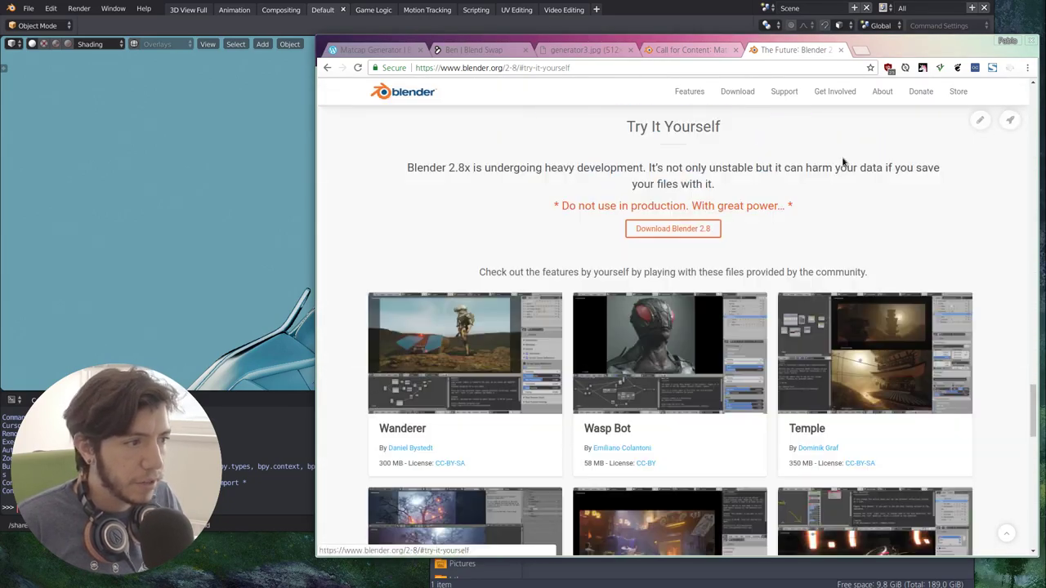
left_click(198, 237)
scroll(692, 243, "down", 5)
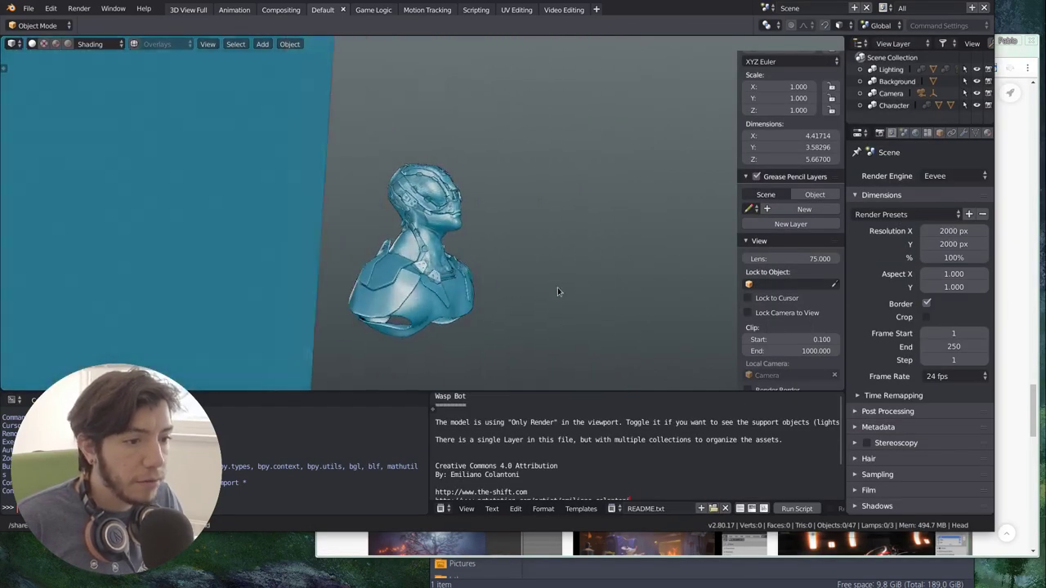